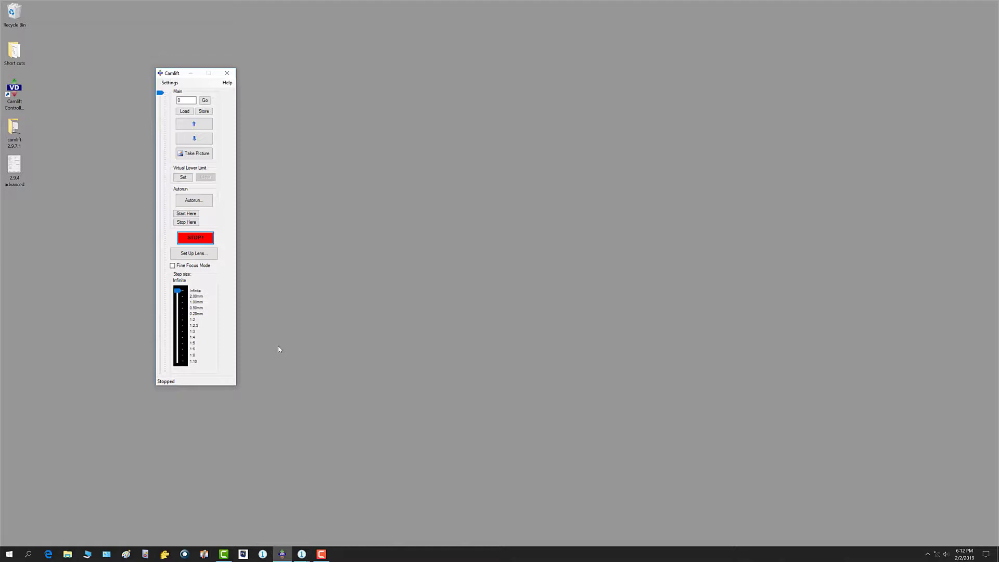
- Inspect the step values of the custom 200mm microscope lens in the lens setup and leave without saving changes
{"action": "left_click", "coordinate": [202, 255]}
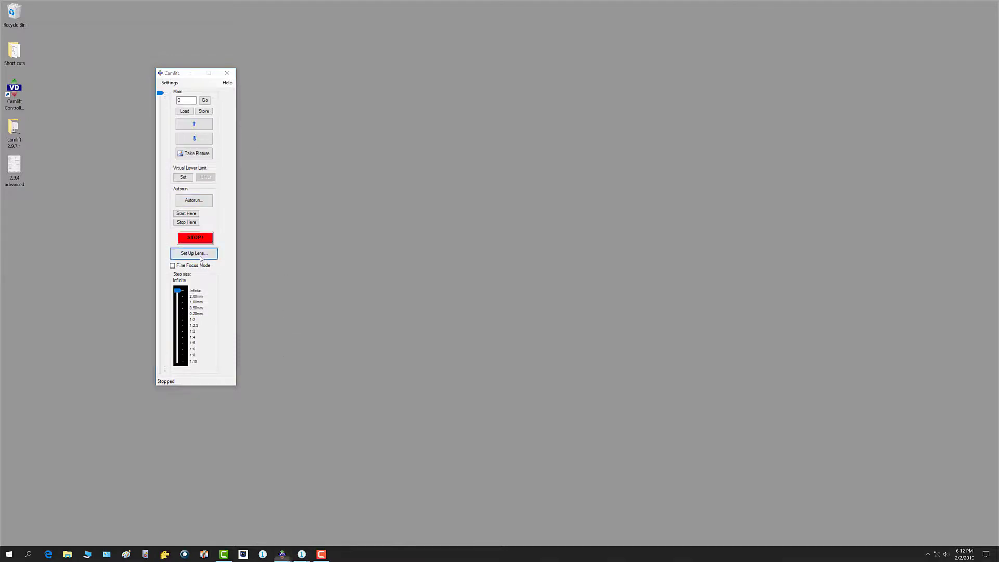
{"action": "left_click", "coordinate": [39, 117]}
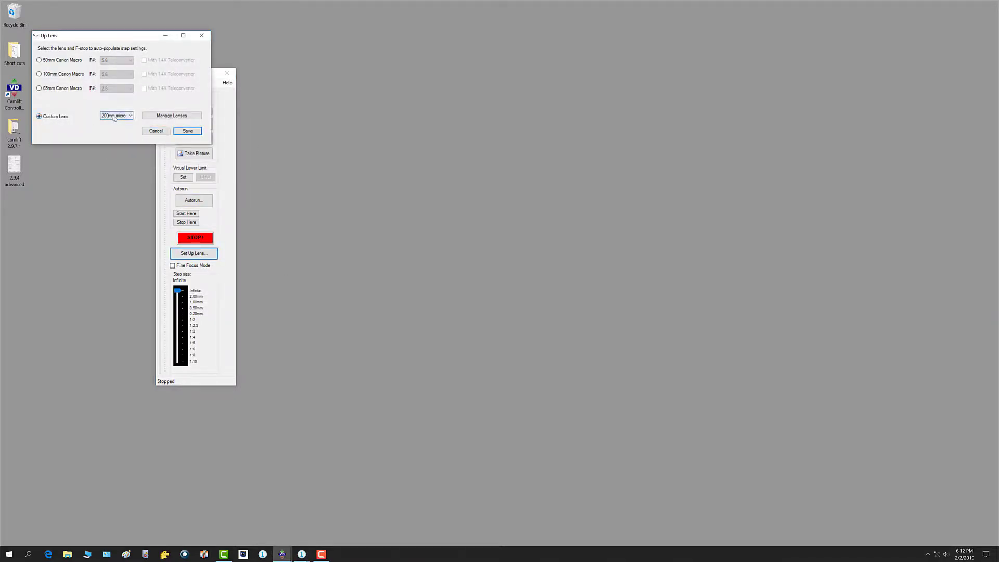
{"action": "left_click", "coordinate": [152, 116]}
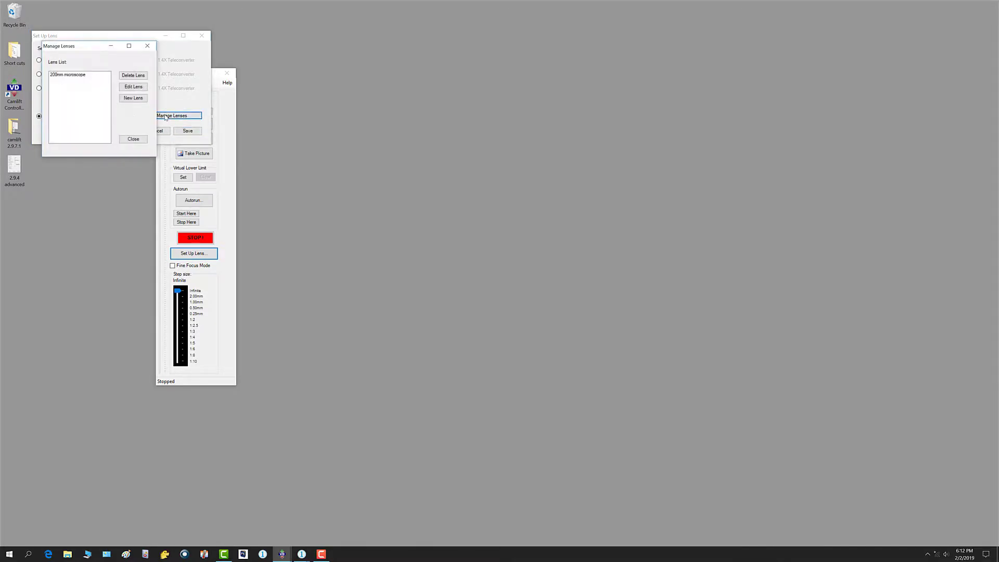
{"action": "left_click", "coordinate": [59, 77]}
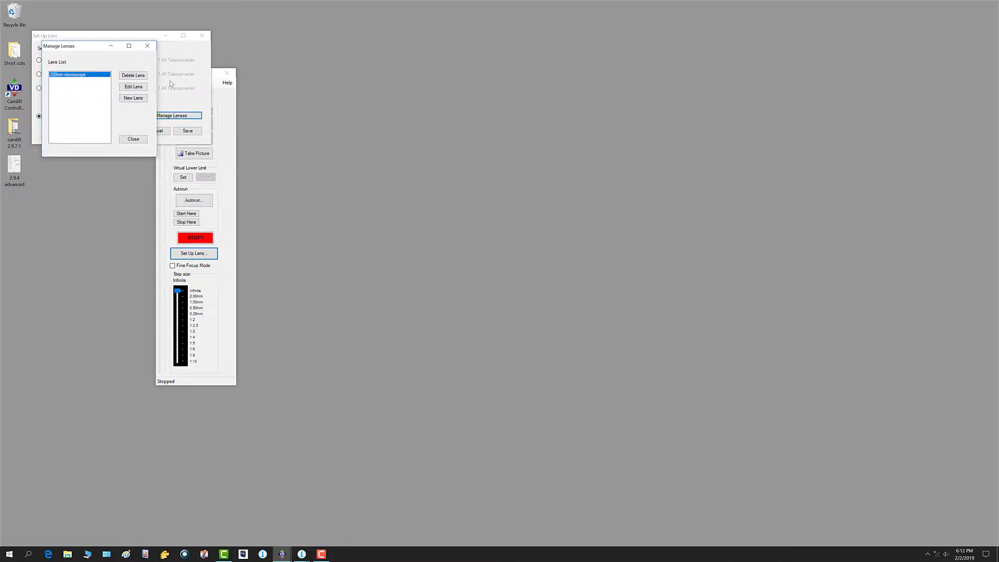
{"action": "left_click", "coordinate": [133, 88]}
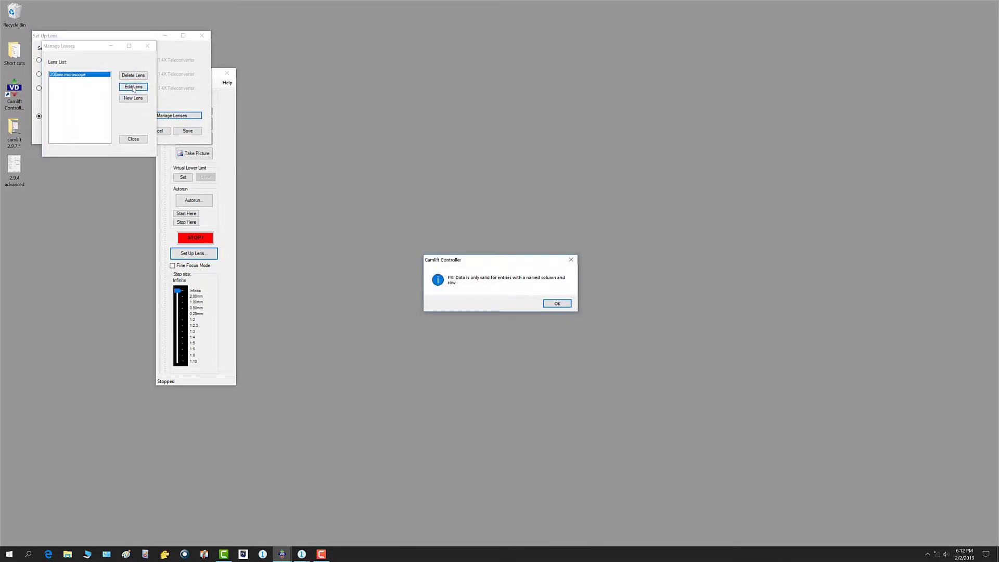
{"action": "left_click", "coordinate": [555, 304]}
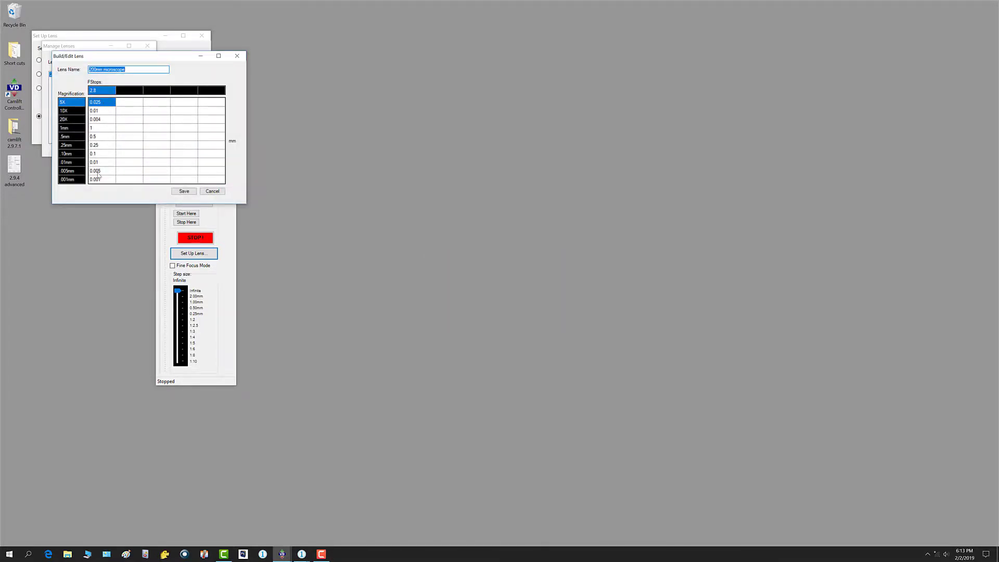
{"action": "left_click", "coordinate": [209, 192]}
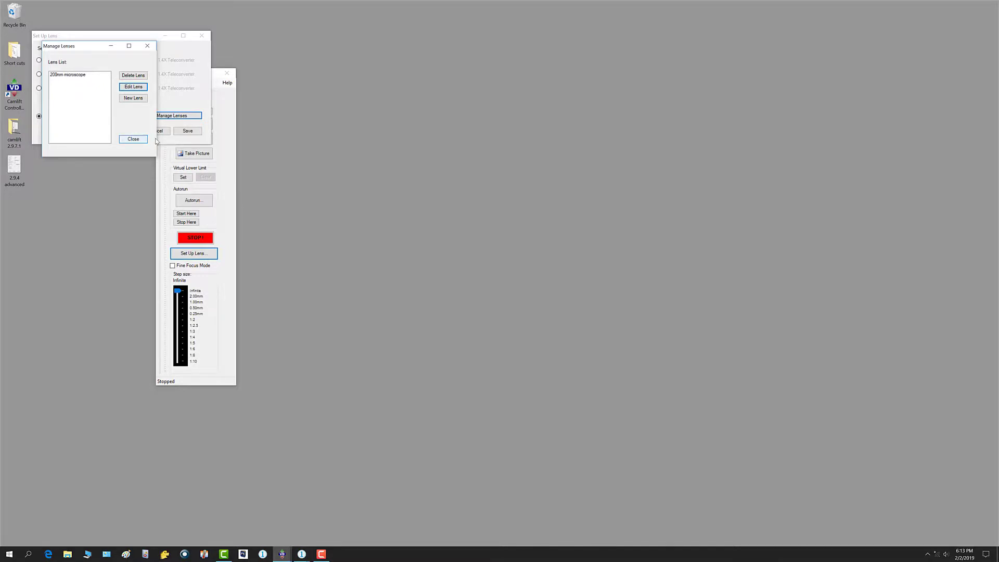
{"action": "left_click", "coordinate": [133, 139]}
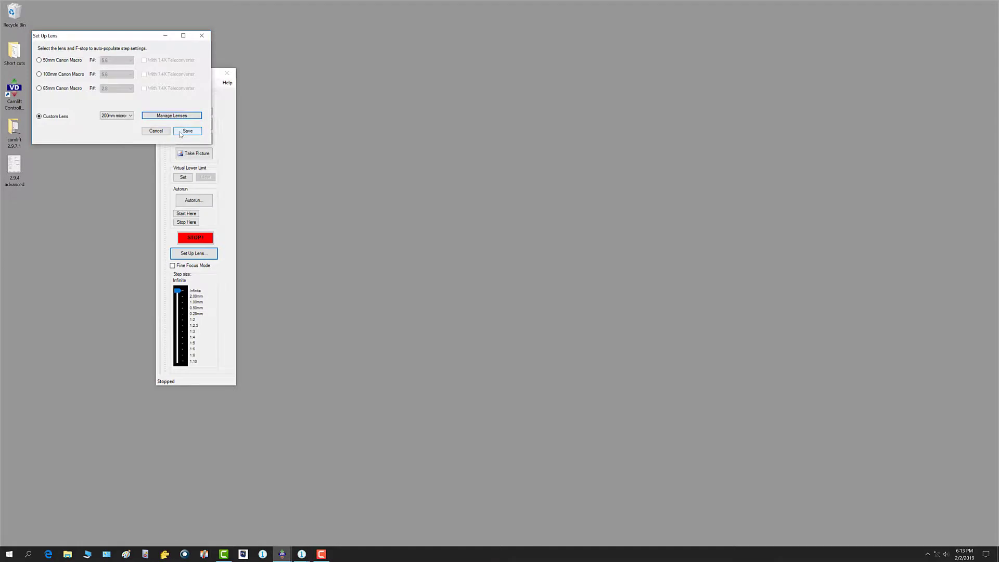
{"action": "left_click", "coordinate": [158, 132]}
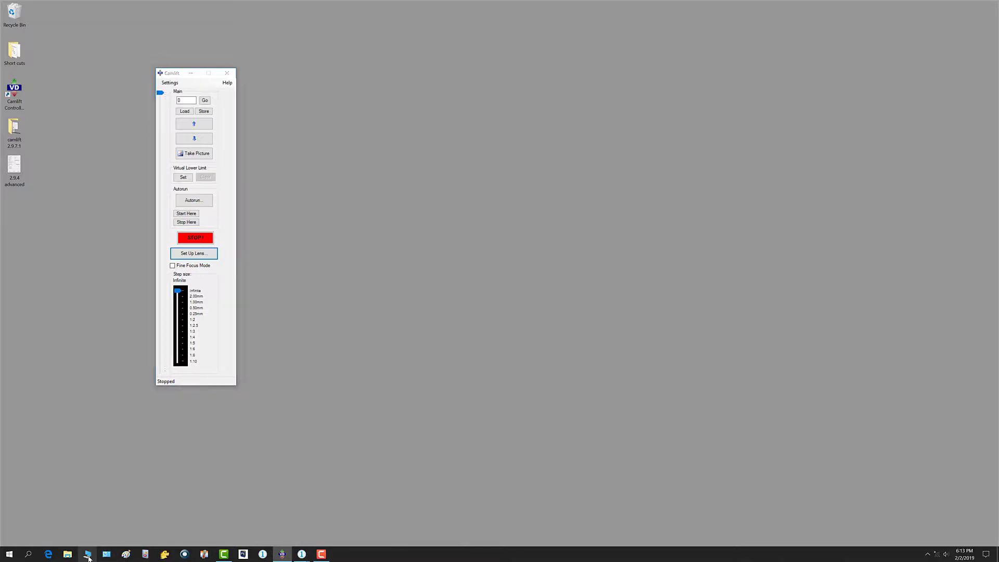
- Open the folder C:\Users\User\AppData\Roaming in a new File Explorer window
{"action": "left_click", "coordinate": [88, 558]}
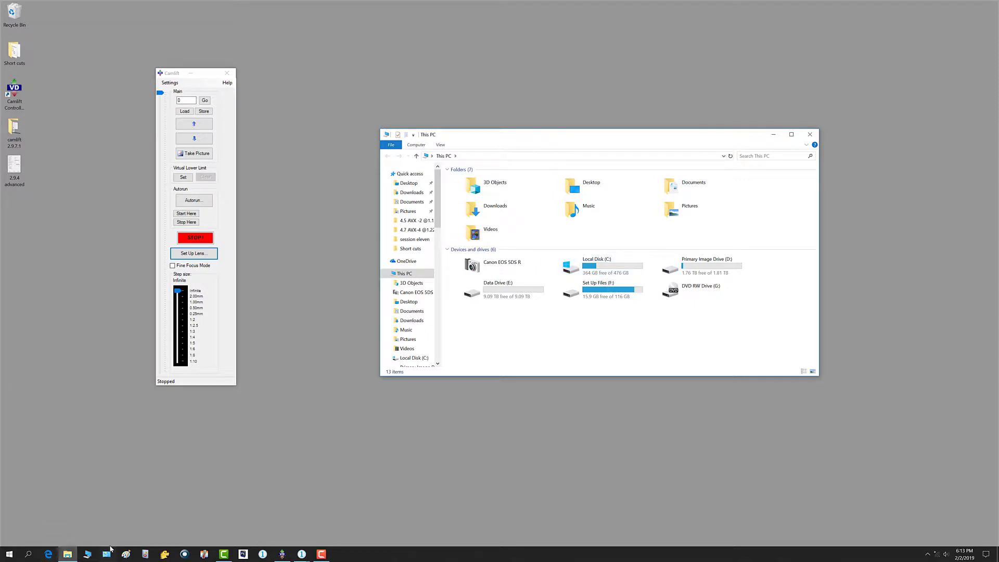
{"action": "double_click", "coordinate": [591, 270]}
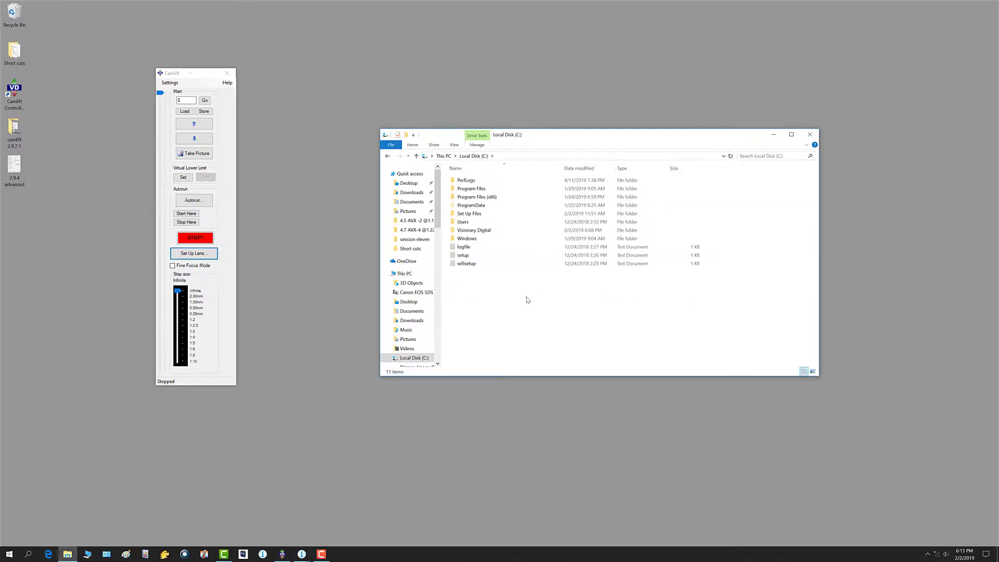
{"action": "double_click", "coordinate": [463, 222]}
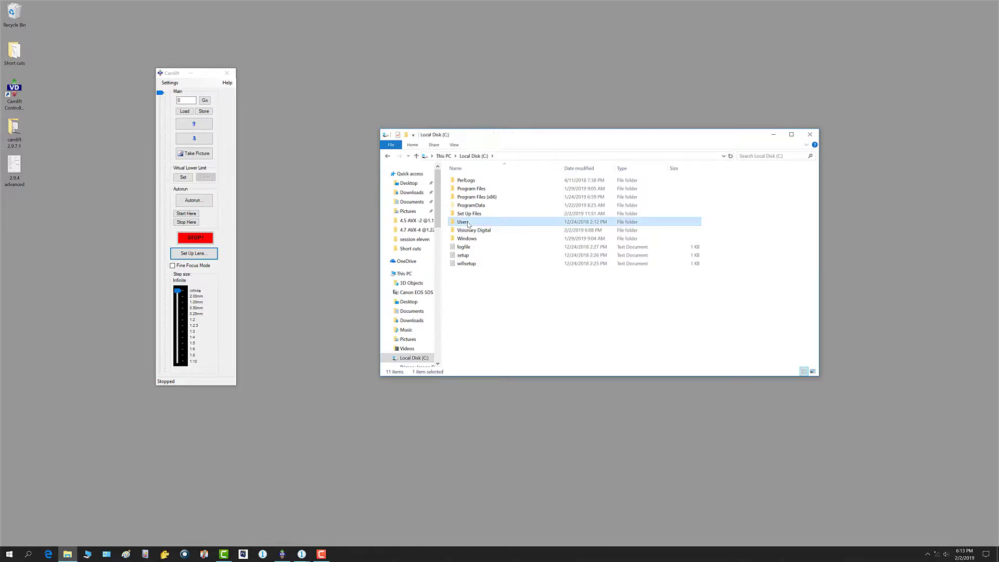
{"action": "double_click", "coordinate": [461, 198]}
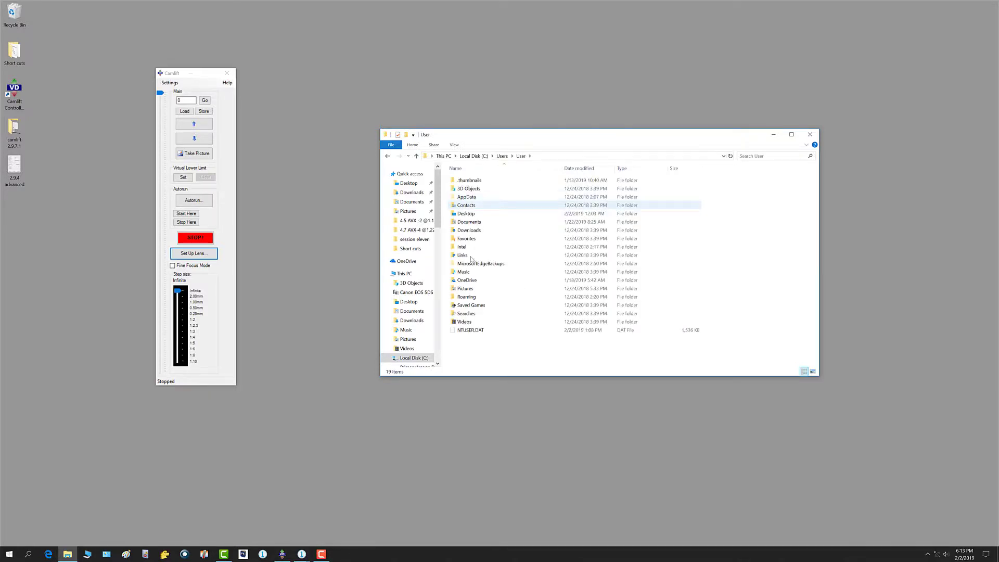
{"action": "double_click", "coordinate": [466, 197]}
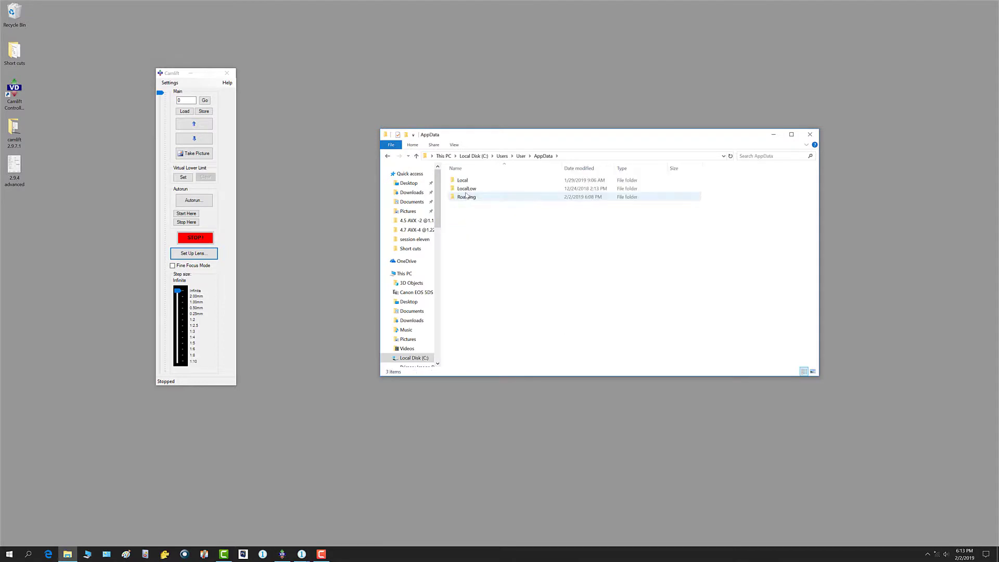
{"action": "double_click", "coordinate": [466, 198]}
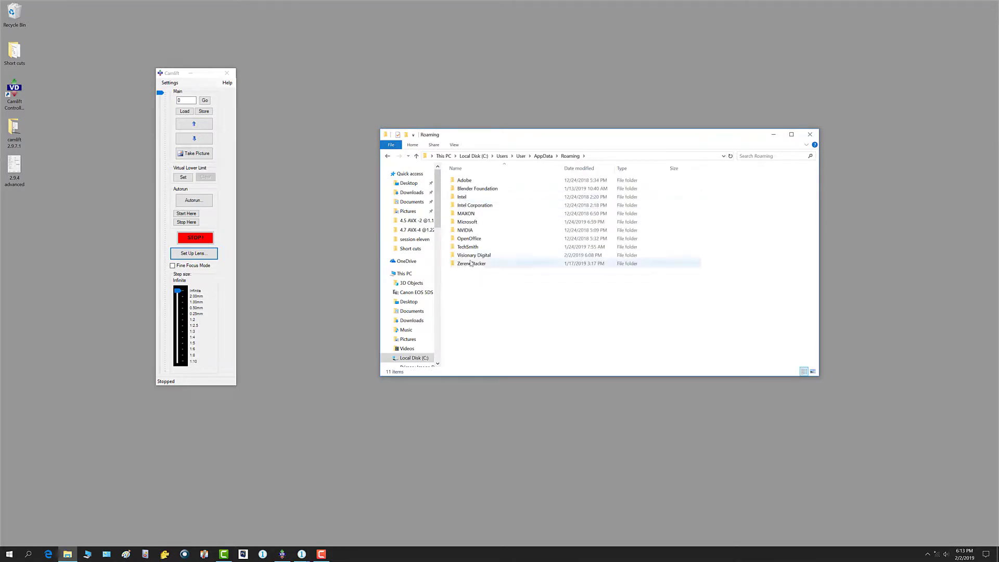
- Open the Visionary Digital\Camlift Controller\2.9.7.1\settings folder and select the customlenses file
{"action": "left_click", "coordinate": [471, 256]}
{"action": "double_click", "coordinate": [471, 256]}
{"action": "double_click", "coordinate": [462, 180]}
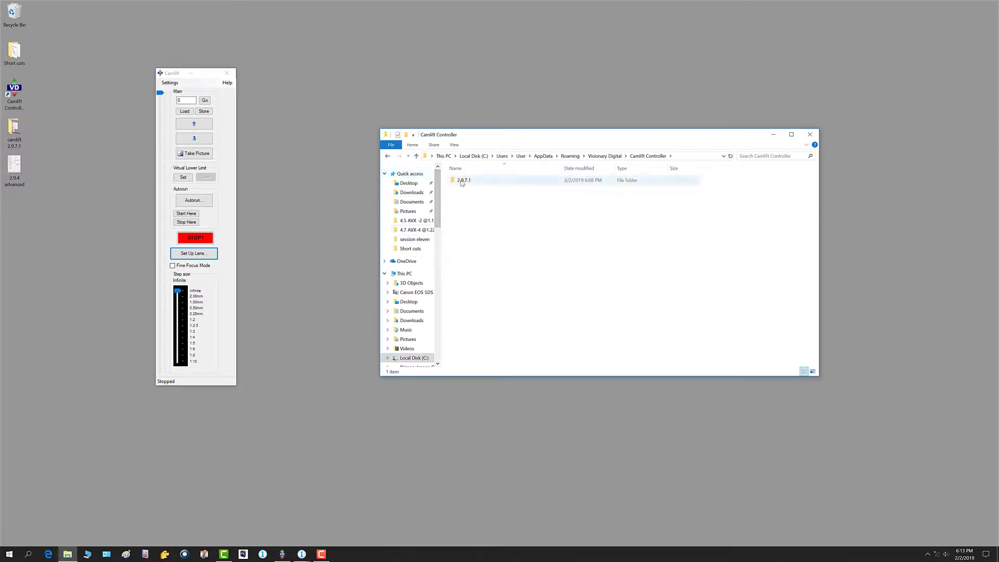
{"action": "double_click", "coordinate": [455, 181]}
{"action": "double_click", "coordinate": [454, 181]}
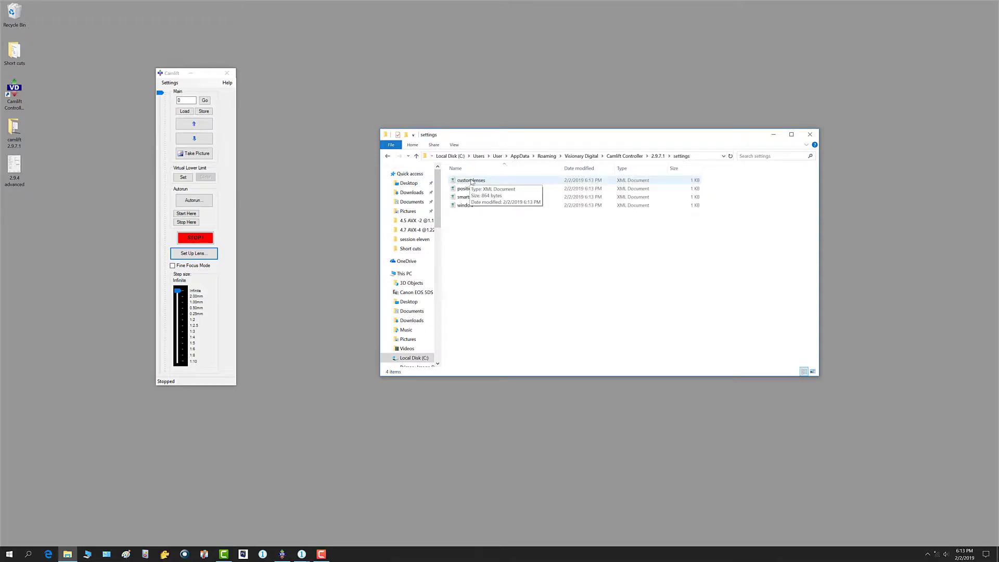
{"action": "left_click", "coordinate": [471, 182]}
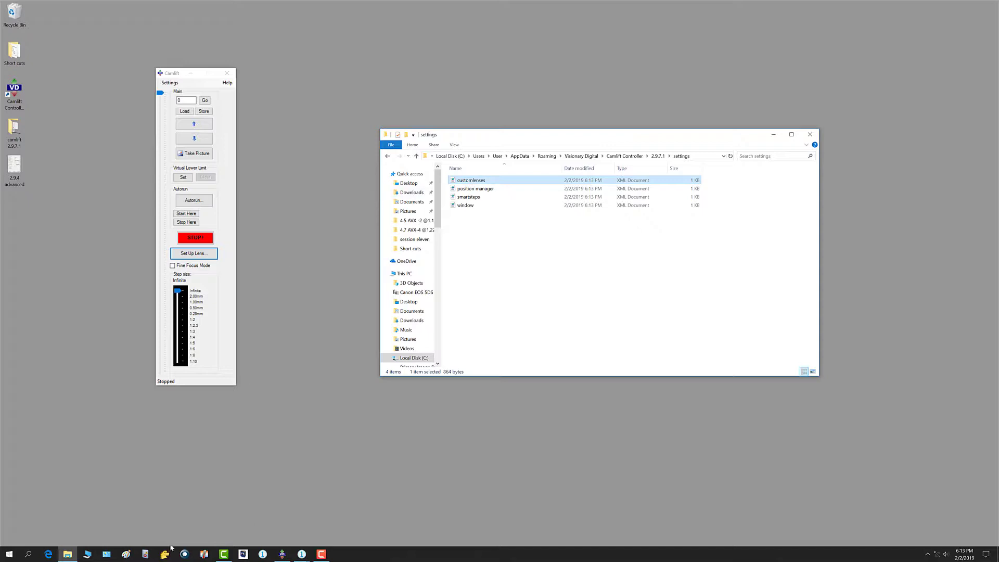
- View the Custom Lens Files CamLift folder under C:\Set Up Files in a second window, and close both File Explorer windows
{"action": "left_click", "coordinate": [89, 556]}
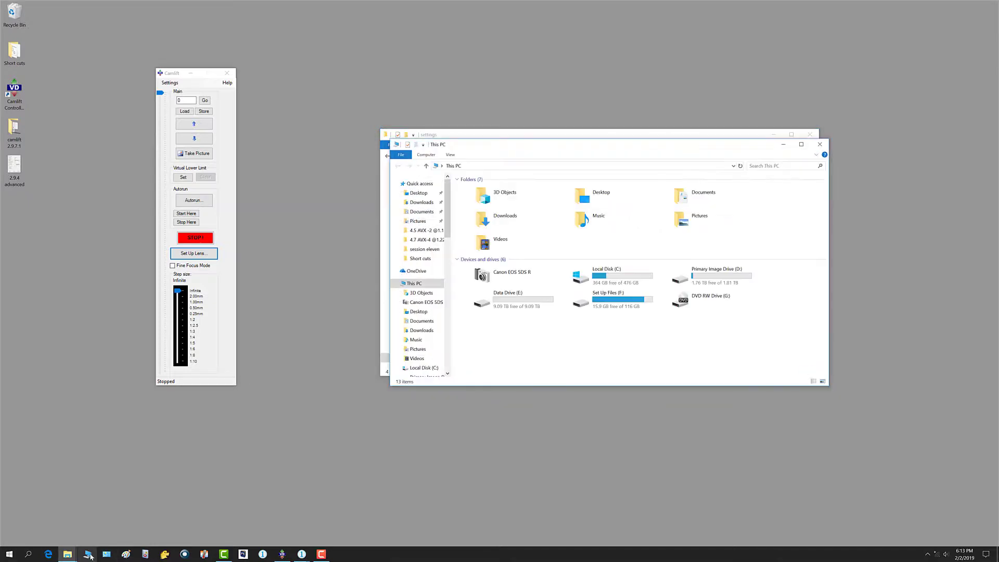
{"action": "double_click", "coordinate": [599, 275]}
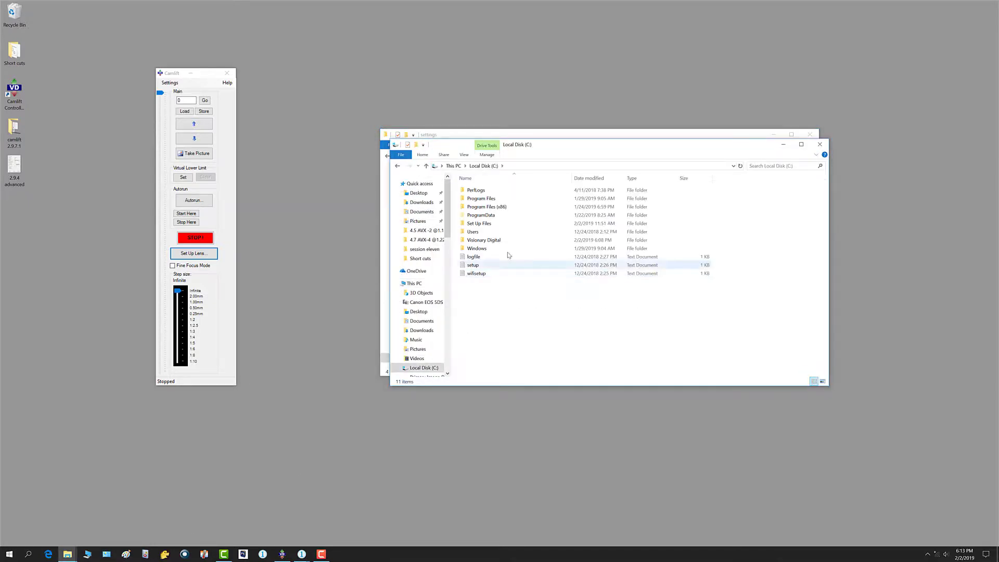
{"action": "double_click", "coordinate": [481, 223]}
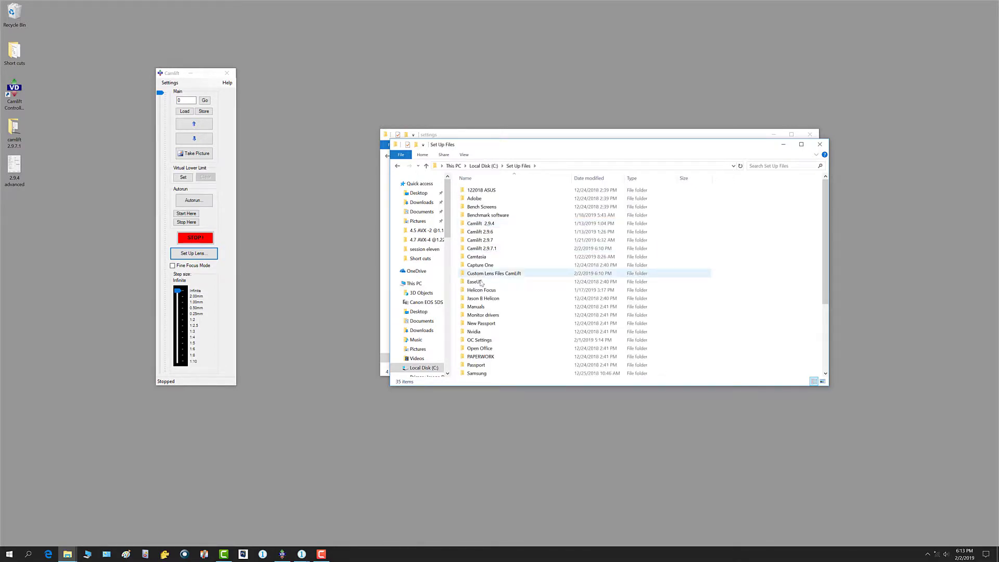
{"action": "double_click", "coordinate": [483, 275]}
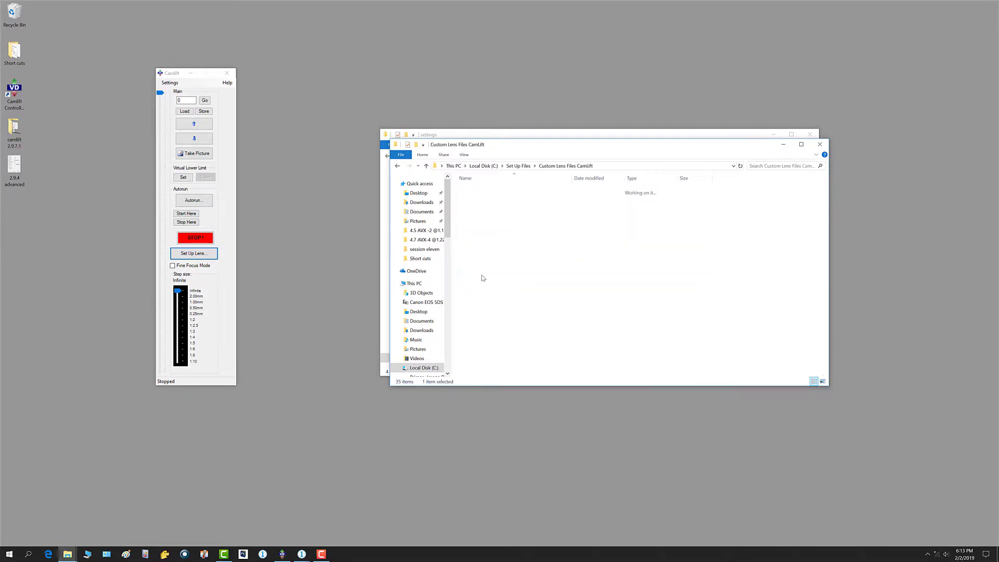
{"action": "left_click", "coordinate": [821, 145]}
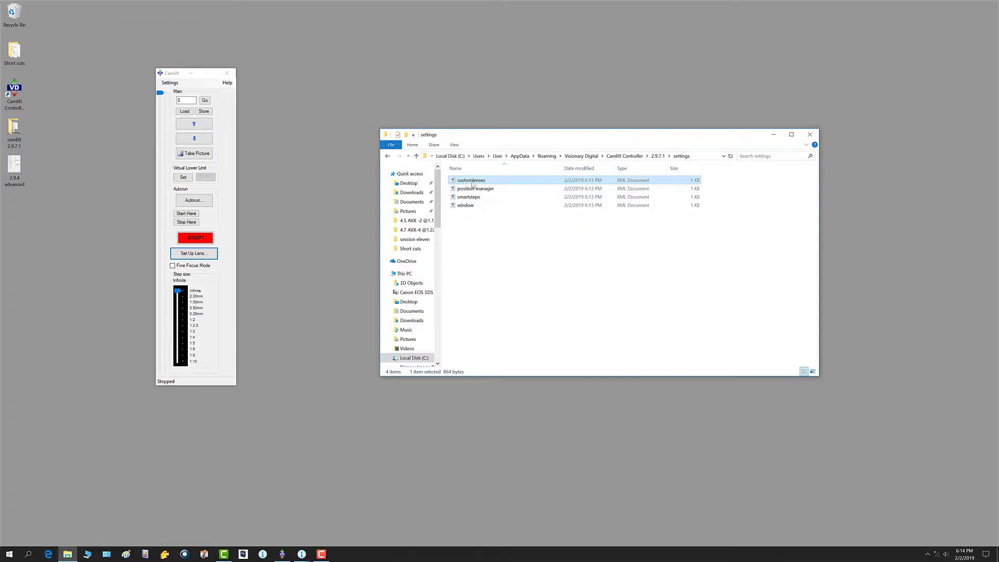
{"action": "left_click", "coordinate": [468, 279]}
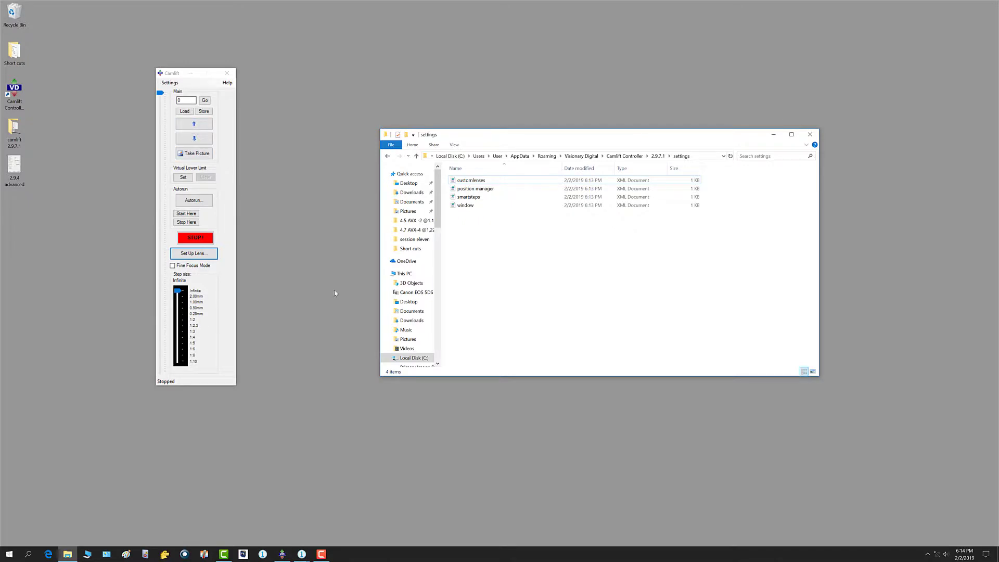
{"action": "left_click", "coordinate": [813, 137]}
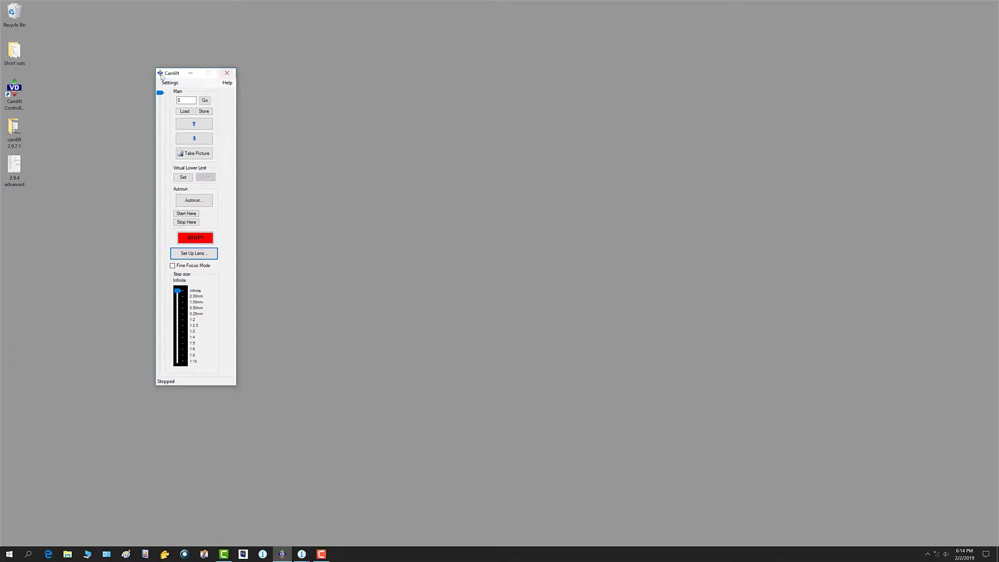
- Move the Camlift window toward the middle of the desktop and unlock its Advanced Settings for editing, accepting the warning
{"action": "left_click_drag", "start_coordinate": [172, 76], "coordinate": [335, 99]}
{"action": "left_click", "coordinate": [334, 106]}
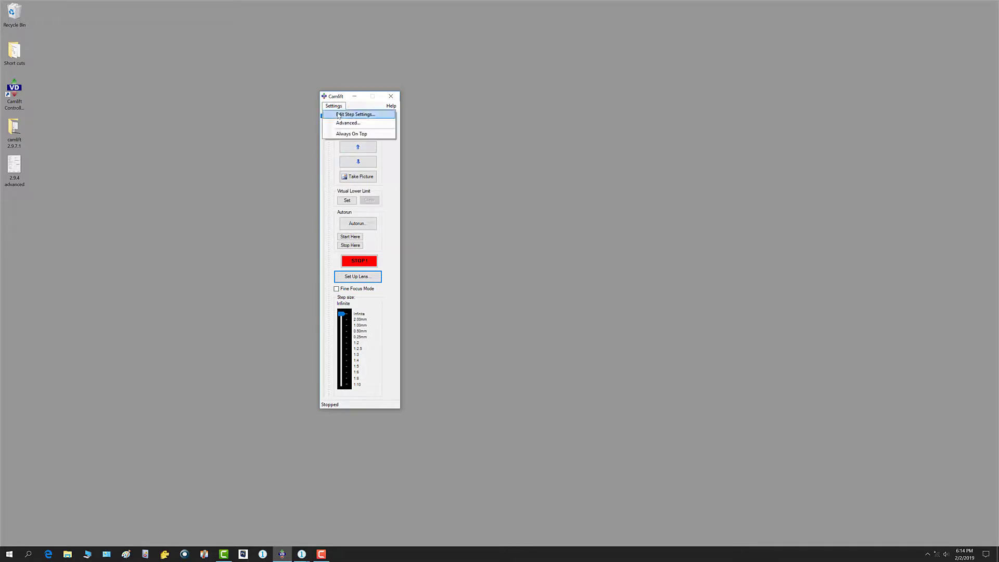
{"action": "left_click", "coordinate": [342, 123]}
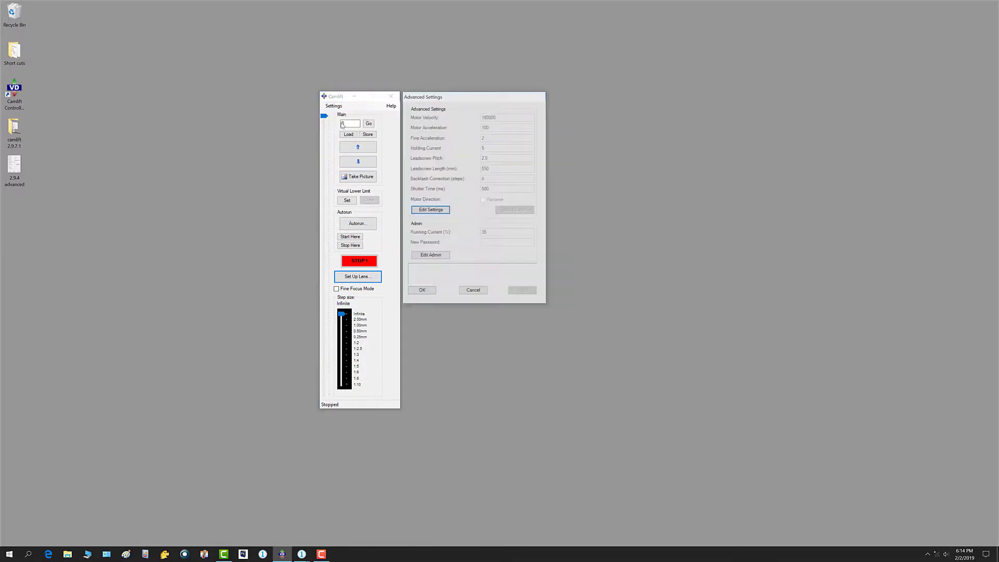
{"action": "left_click", "coordinate": [430, 209]}
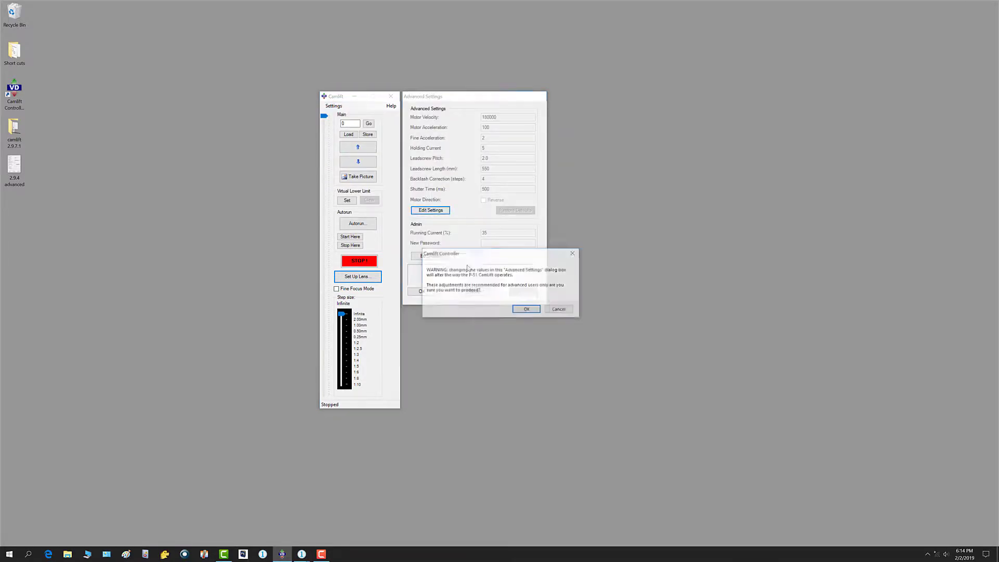
{"action": "left_click", "coordinate": [524, 310]}
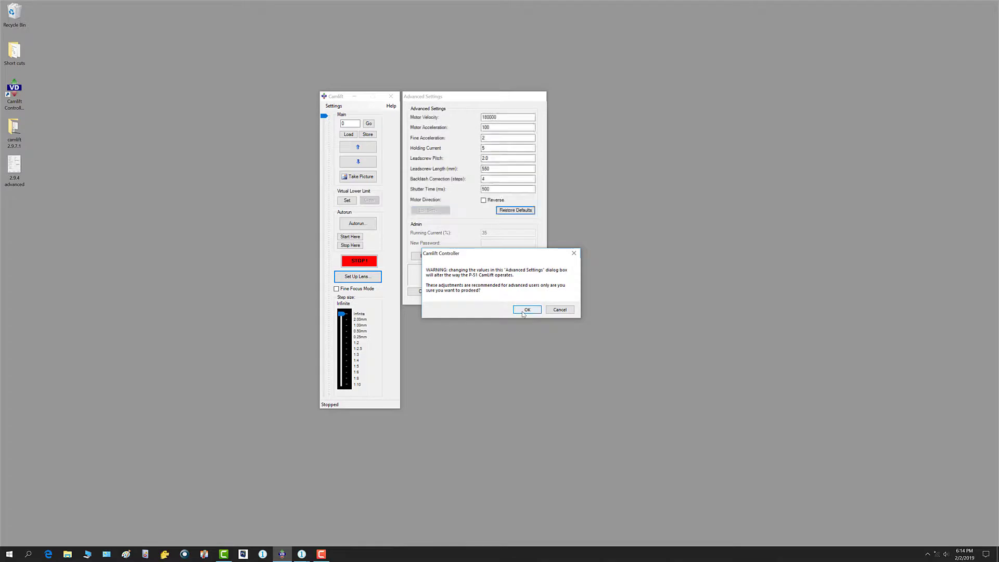
- Open the 2.9.4 advanced image from the desktop in Paint 3D and place it beside Camlift to compare the advanced settings
{"action": "double_click", "coordinate": [13, 164]}
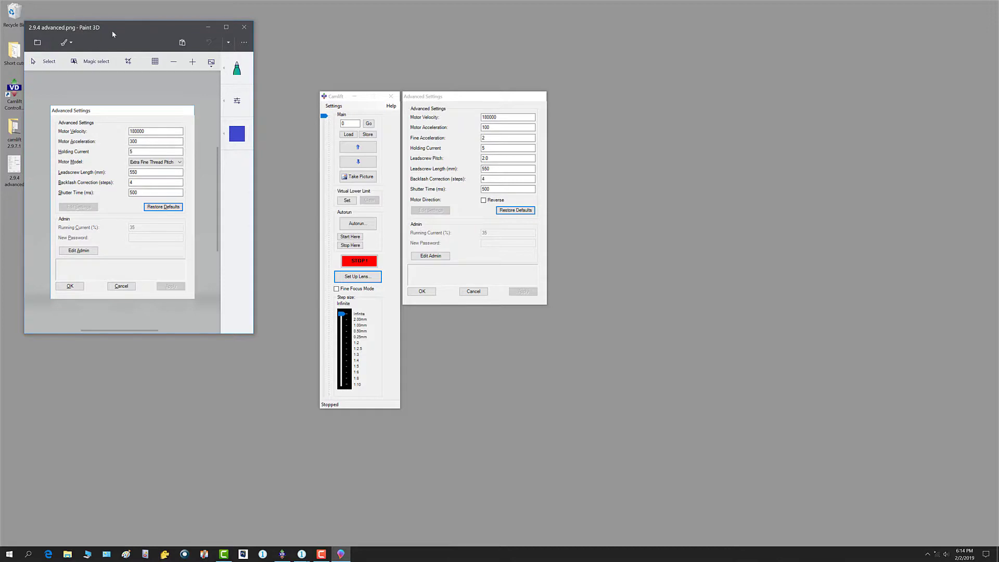
{"action": "mouse_move", "coordinate": [114, 35]}
{"action": "left_mouse_down"}
{"action": "mouse_move", "coordinate": [146, 44]}
{"action": "mouse_move", "coordinate": [170, 35]}
{"action": "left_mouse_up"}
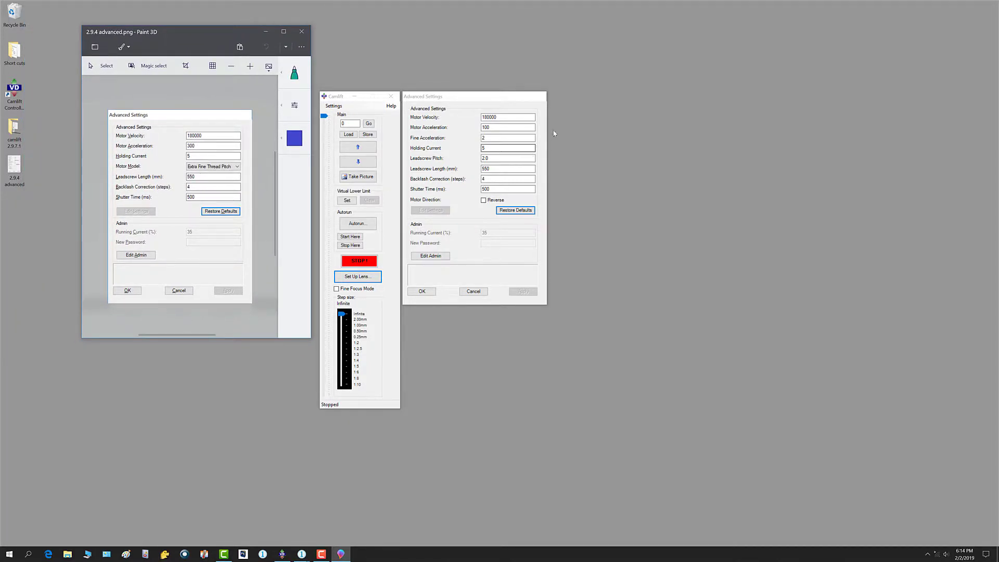
{"action": "mouse_move", "coordinate": [506, 189]}
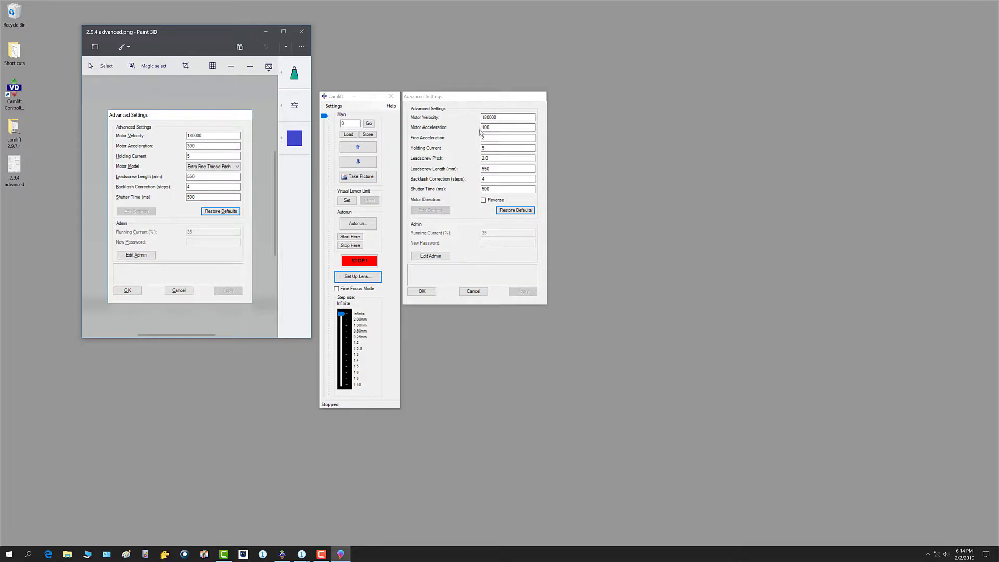
{"action": "mouse_move", "coordinate": [491, 137]}
- Enable the Reverse option for the motor direction in the Advanced Settings
{"action": "left_click", "coordinate": [485, 202]}
{"action": "left_click", "coordinate": [484, 201]}
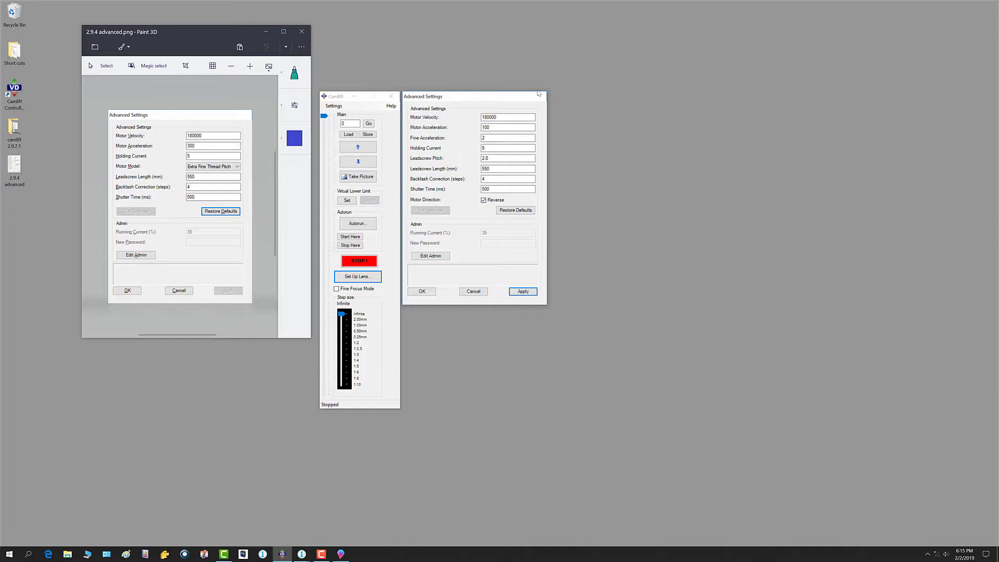
{"action": "mouse_move", "coordinate": [484, 204]}
{"action": "left_click", "coordinate": [483, 201]}
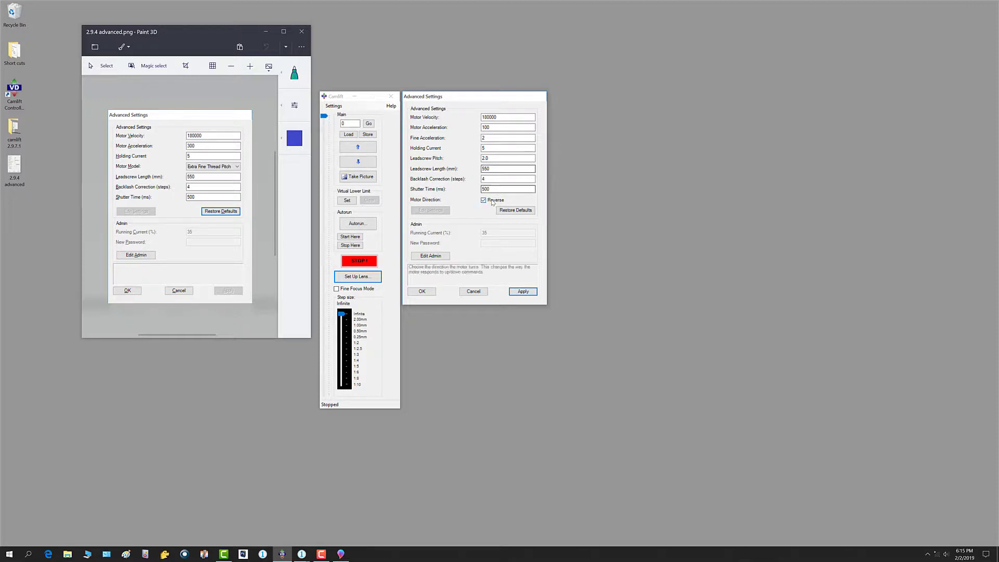
- Try a motor acceleration of 50 in the Advanced Settings, and return it to 100
{"action": "double_click", "coordinate": [496, 129]}
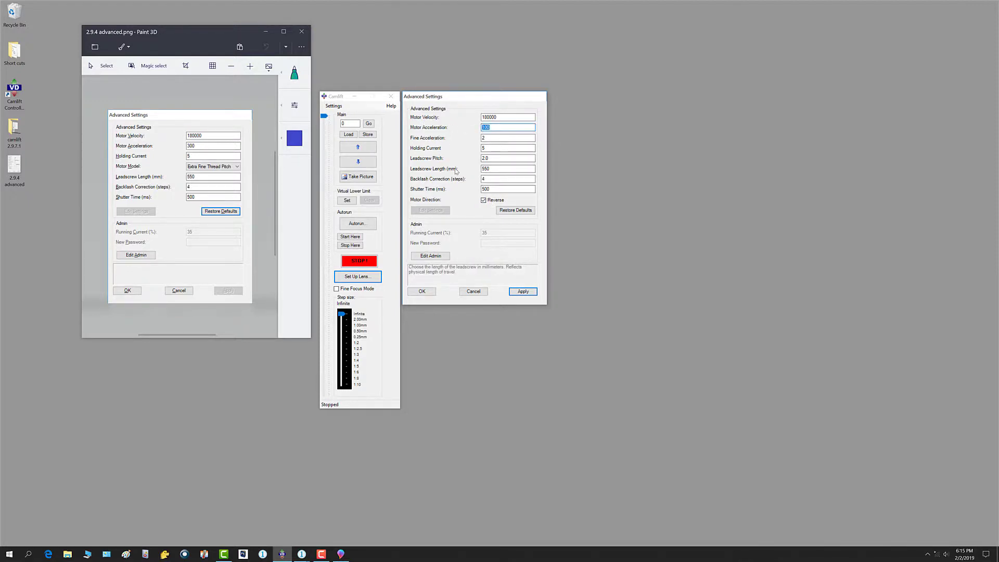
{"action": "type", "text": "50"}
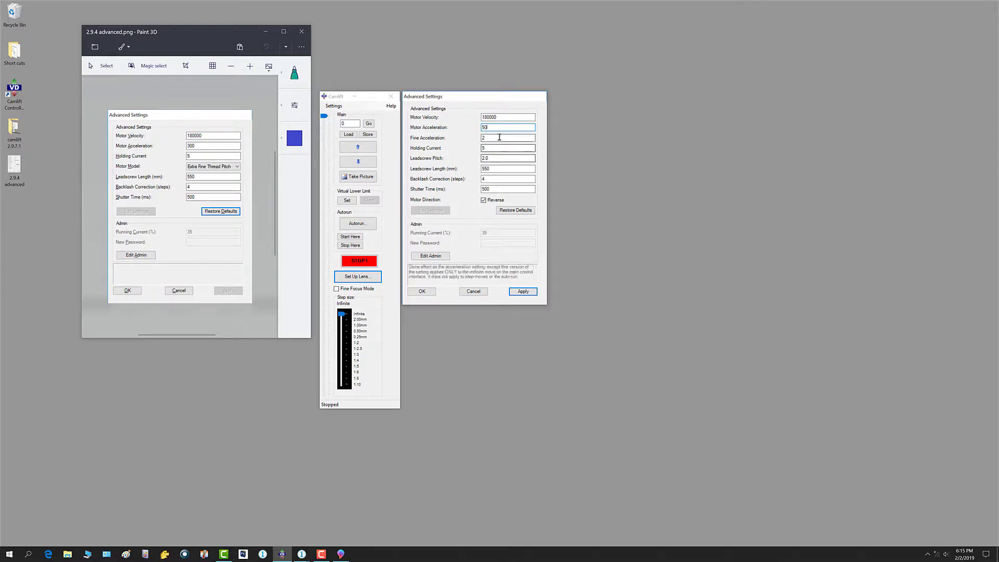
{"action": "left_click_drag", "start_coordinate": [498, 128], "coordinate": [456, 133]}
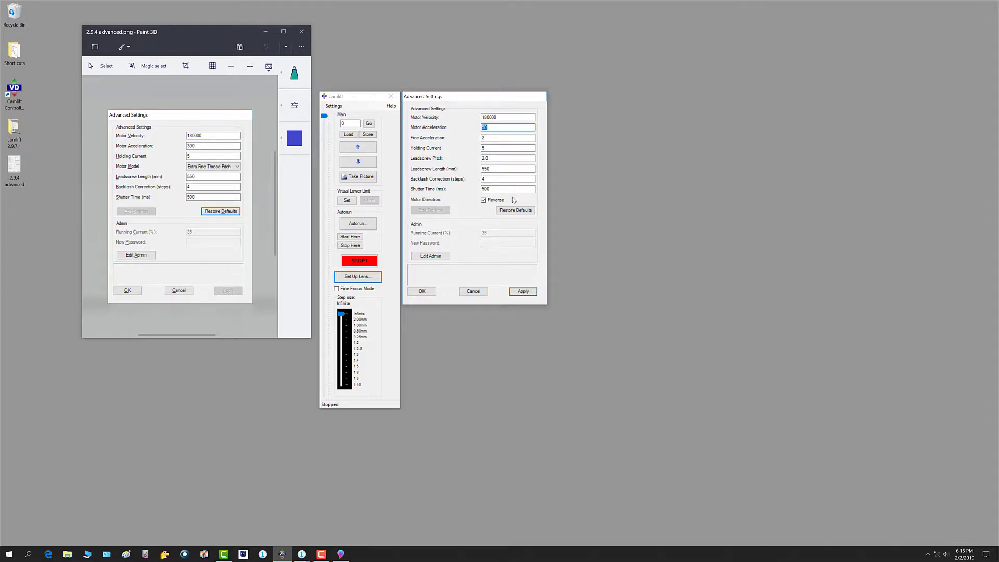
{"action": "type", "text": "2"}
- Set the fine acceleration to 5 in the Advanced Settings
{"action": "left_click", "coordinate": [485, 138]}
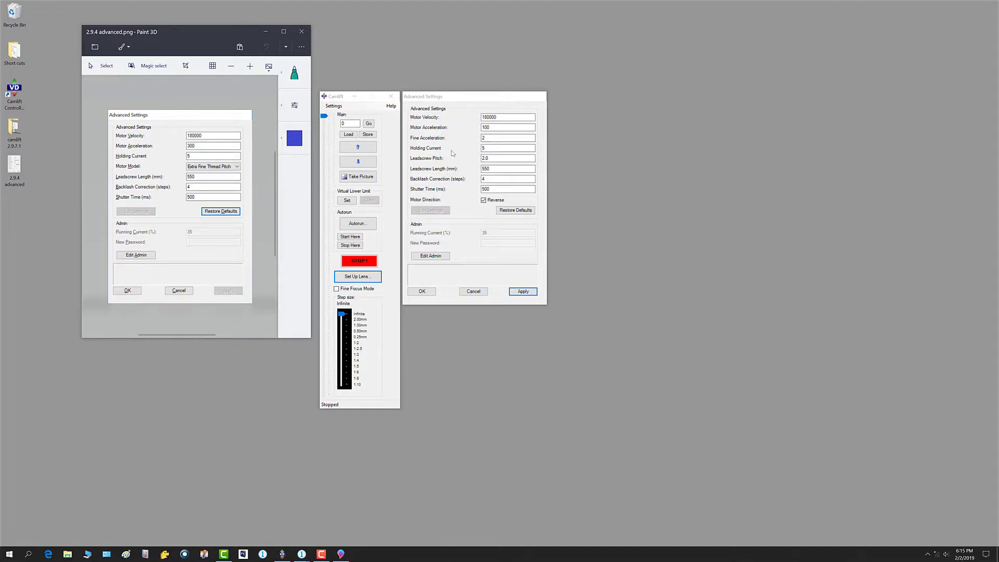
{"action": "left_click", "coordinate": [487, 137]}
{"action": "mouse_move", "coordinate": [497, 139]}
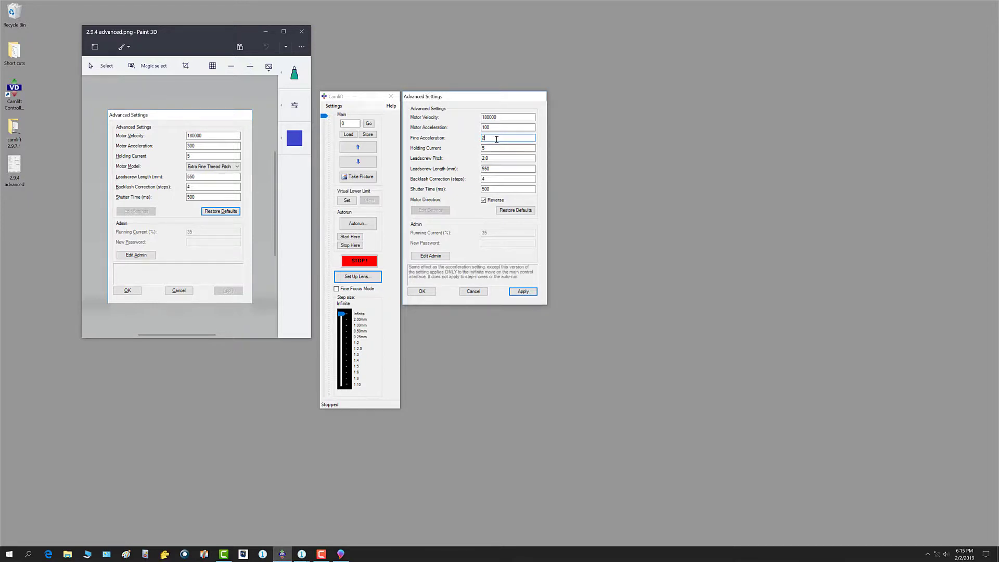
{"action": "type", "text": "2"}
{"action": "double_click", "coordinate": [489, 138]}
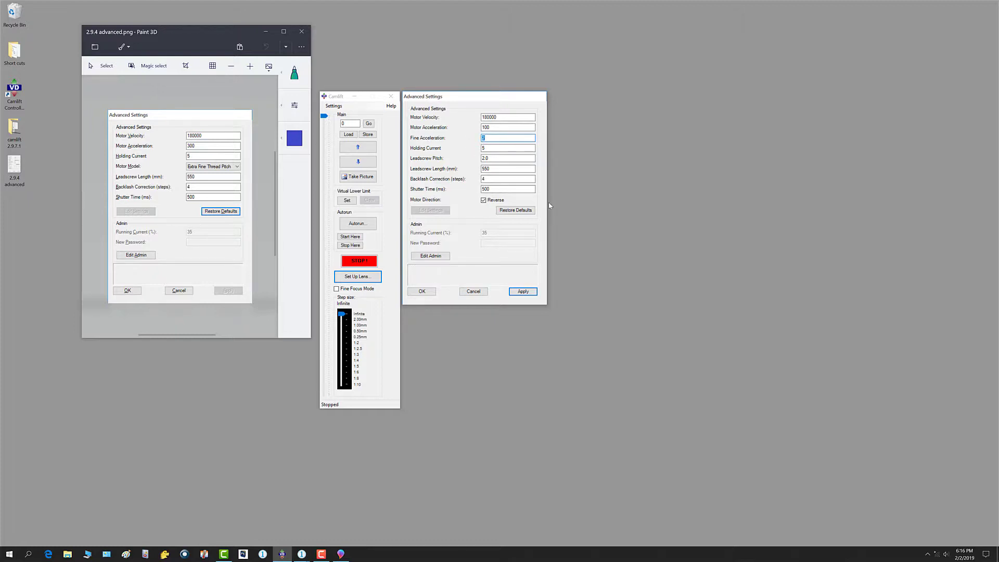
{"action": "type", "text": "5"}
{"action": "mouse_move", "coordinate": [418, 131]}
- Try leadscrew pitches of 4.0 and 2.0, and set the leadscrew pitch to 1.0
{"action": "left_click", "coordinate": [483, 158]}
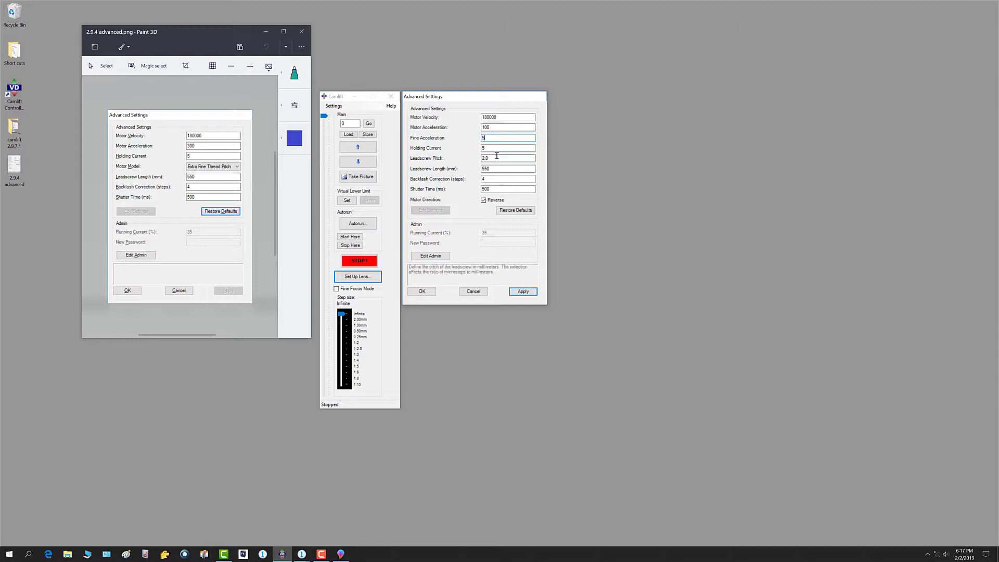
{"action": "double_click", "coordinate": [484, 158]}
{"action": "type", "text": "4.0"}
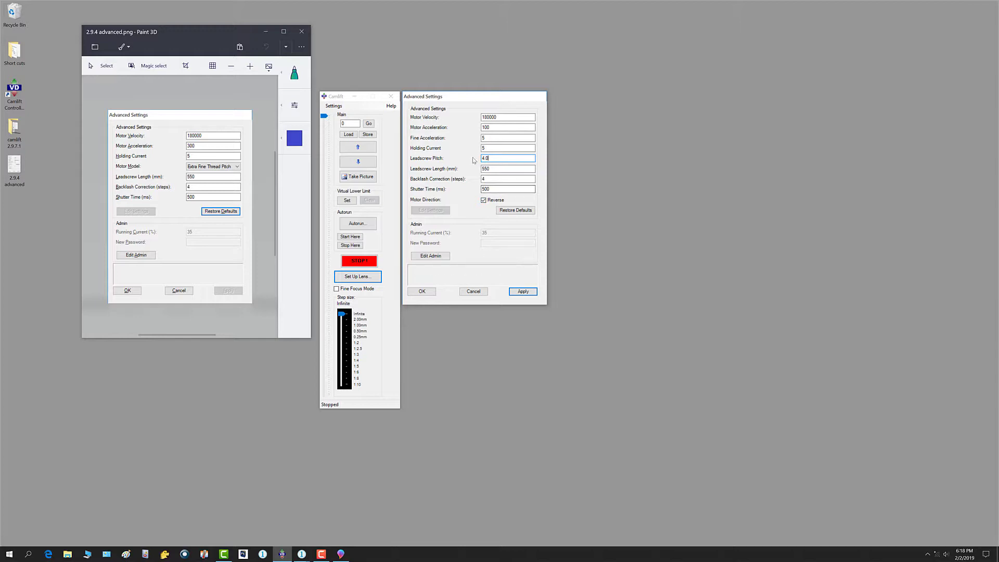
{"action": "double_click", "coordinate": [498, 158]}
{"action": "type", "text": "2.0"}
{"action": "double_click", "coordinate": [482, 158]}
{"action": "type", "text": "1"}
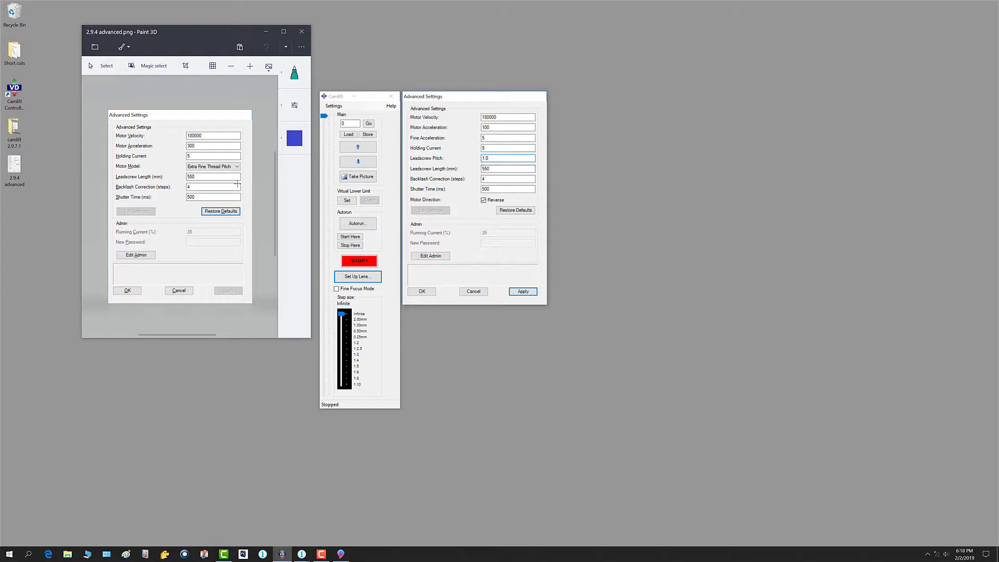
- Set the leadscrew length to 200 mm
{"action": "left_click", "coordinate": [499, 169]}
{"action": "left_click_drag", "start_coordinate": [499, 169], "coordinate": [459, 178]}
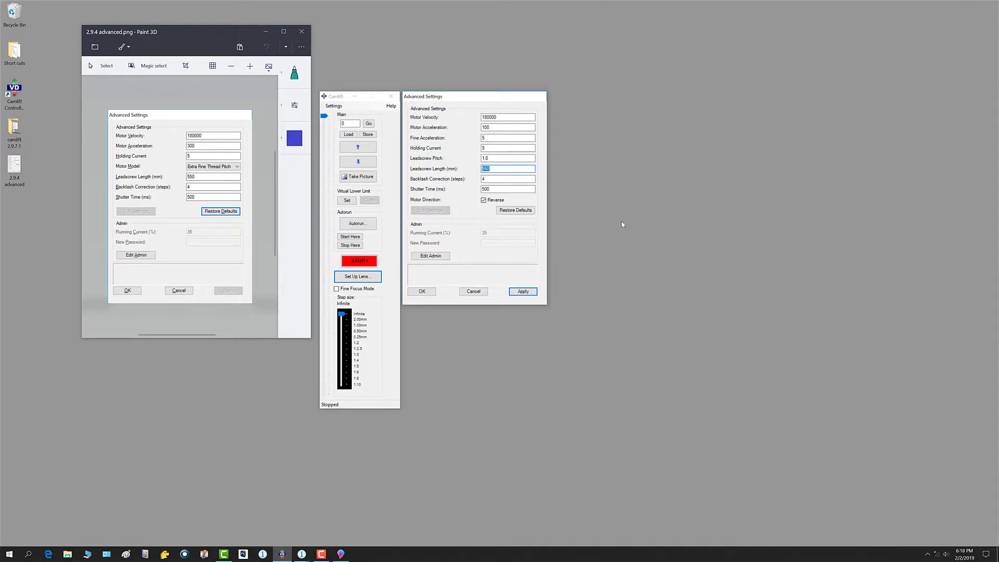
{"action": "type", "text": "200"}
{"action": "mouse_move", "coordinate": [475, 183]}
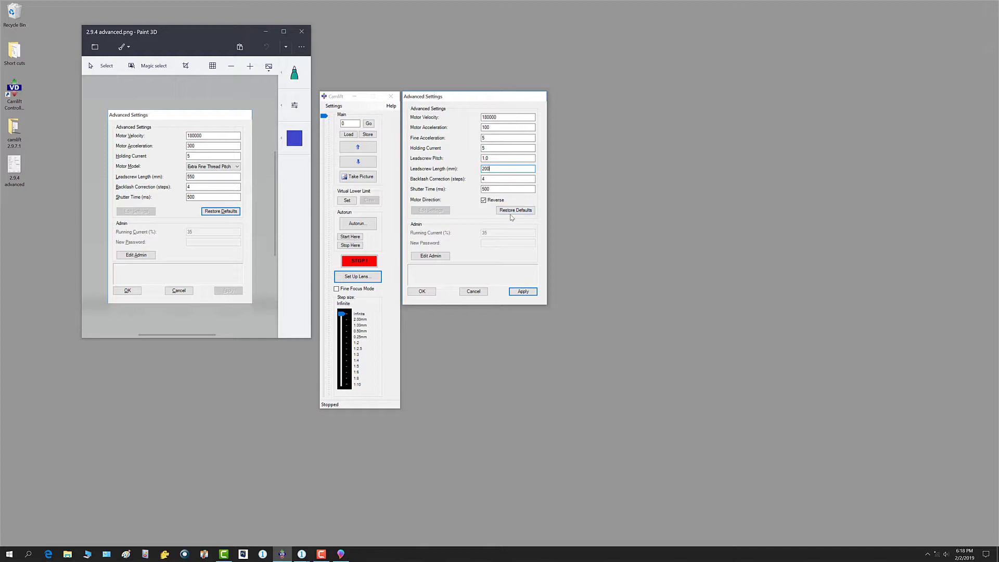
- Examine the Shutter Time setting and its description in the Advanced Settings
{"action": "left_click", "coordinate": [500, 190]}
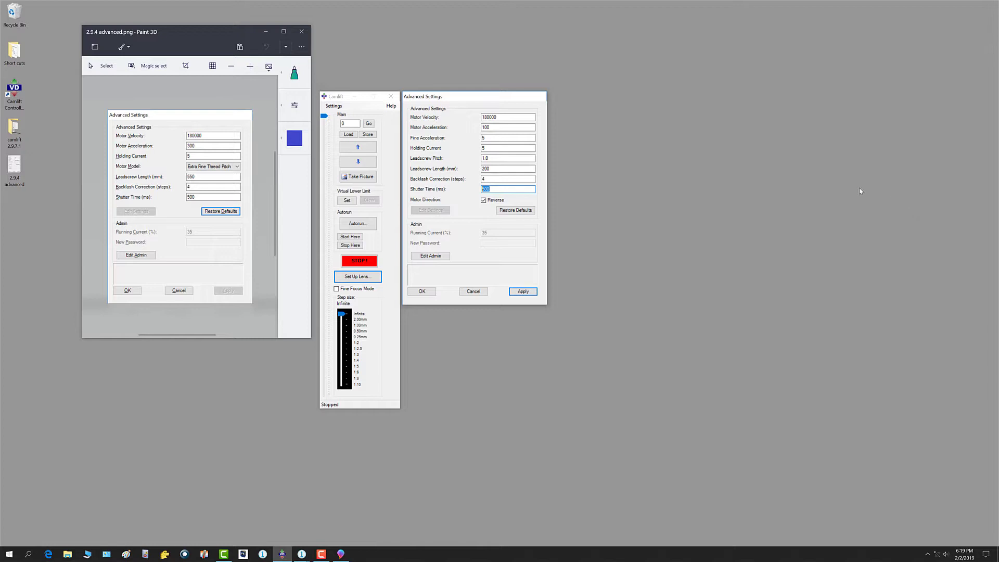
{"action": "left_click", "coordinate": [497, 188]}
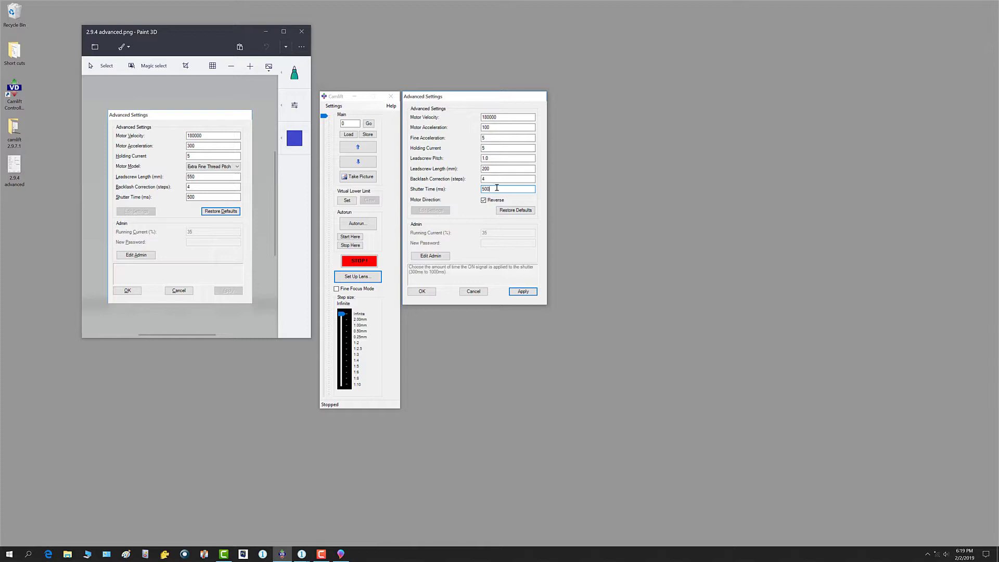
{"action": "double_click", "coordinate": [492, 188]}
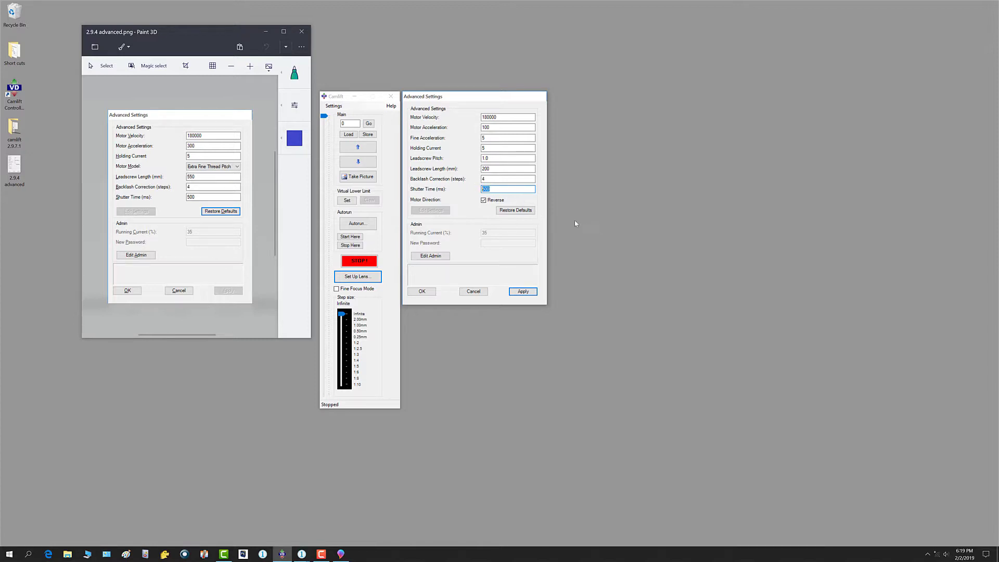
{"action": "left_click", "coordinate": [632, 198]}
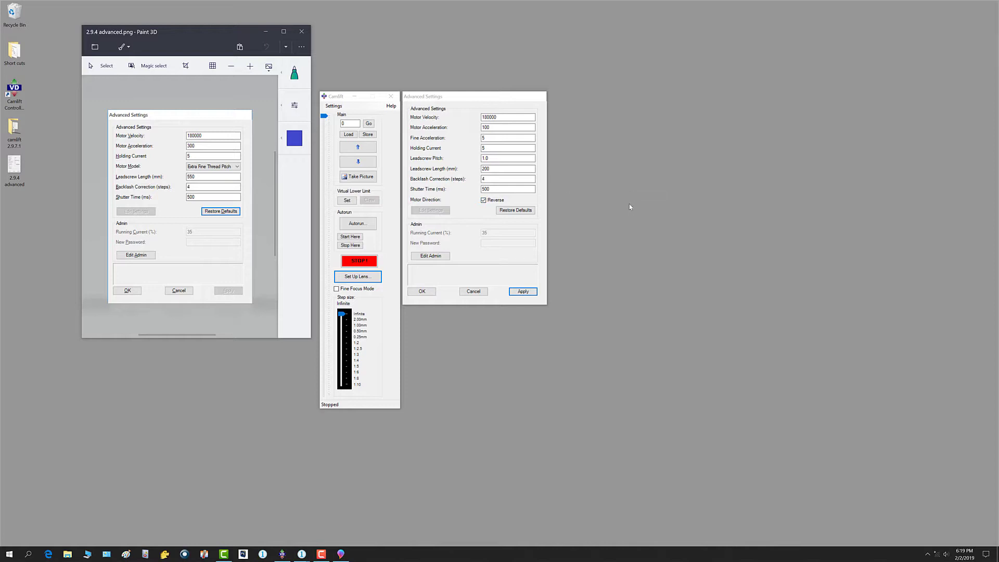
- Disable the Reverse motor direction, apply and close the Advanced Settings, and close the 2.9.4 reference image
{"action": "left_click", "coordinate": [483, 201]}
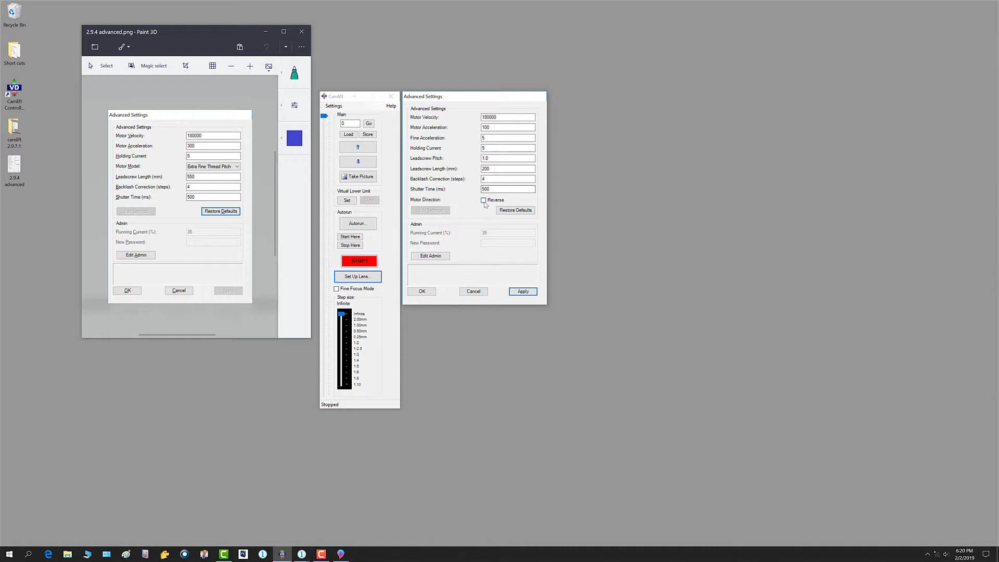
{"action": "left_click", "coordinate": [522, 293]}
{"action": "left_click", "coordinate": [422, 291]}
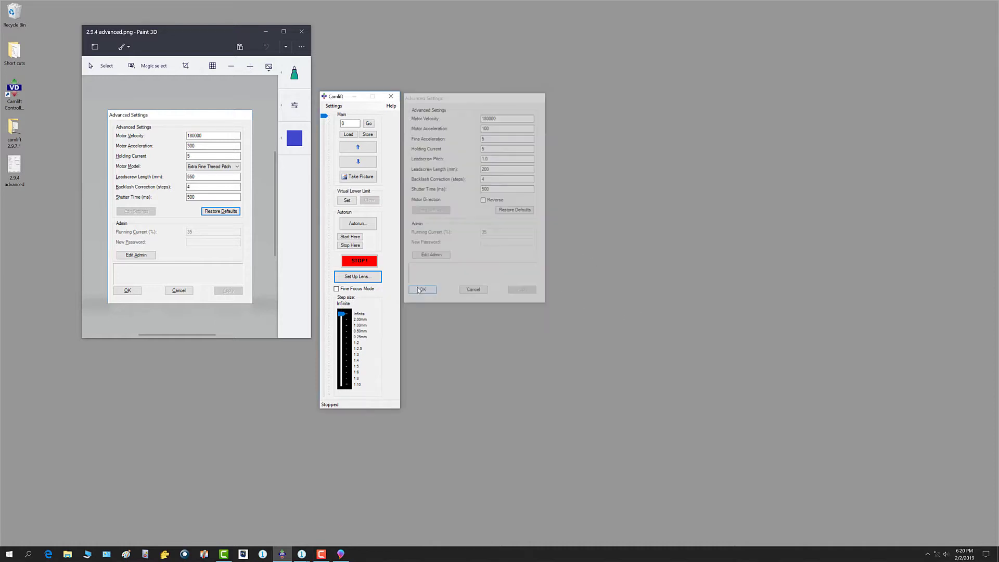
{"action": "left_click", "coordinate": [301, 31]}
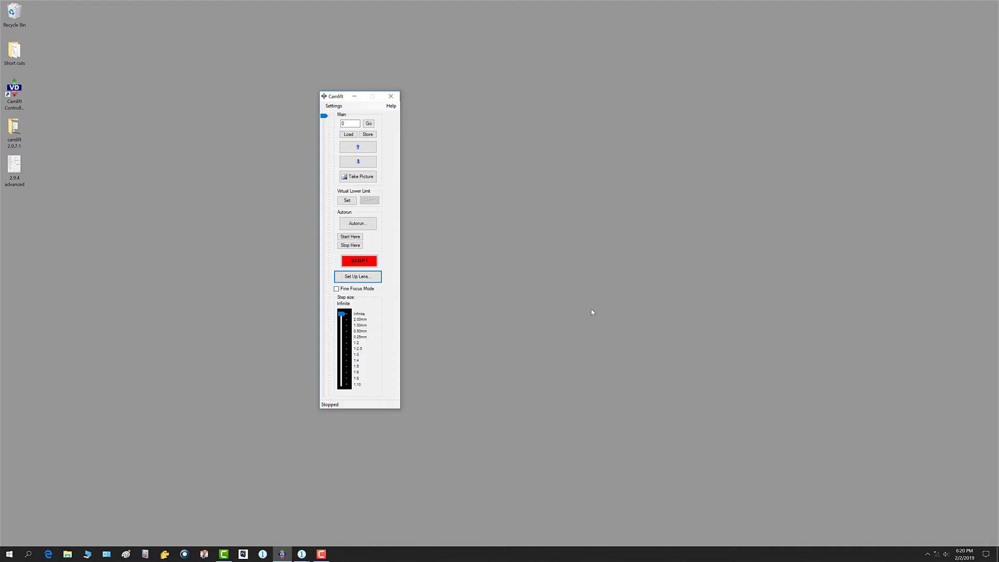
- View the Auto Run options and close them without starting a run
{"action": "left_click", "coordinate": [373, 226]}
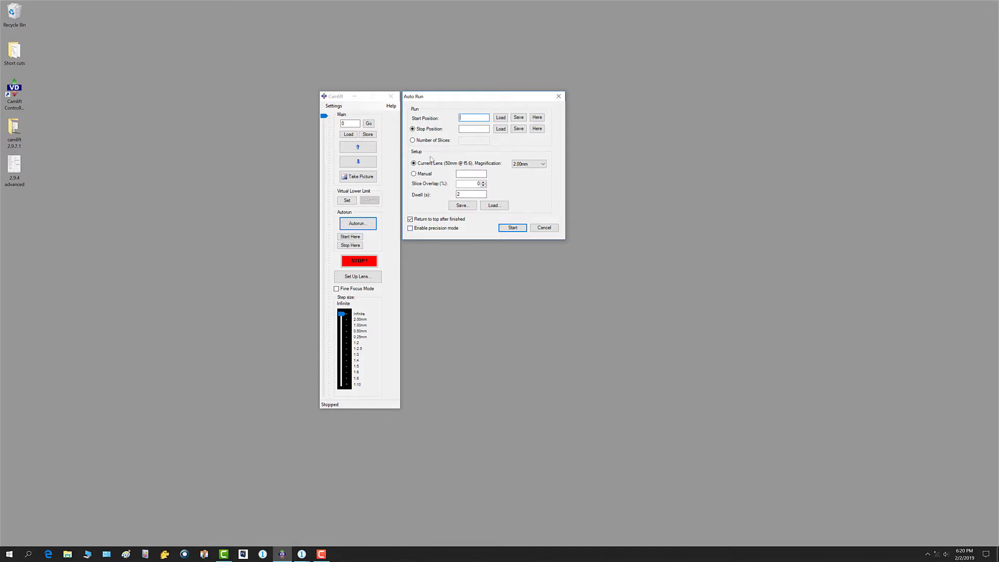
{"action": "left_click", "coordinate": [560, 97]}
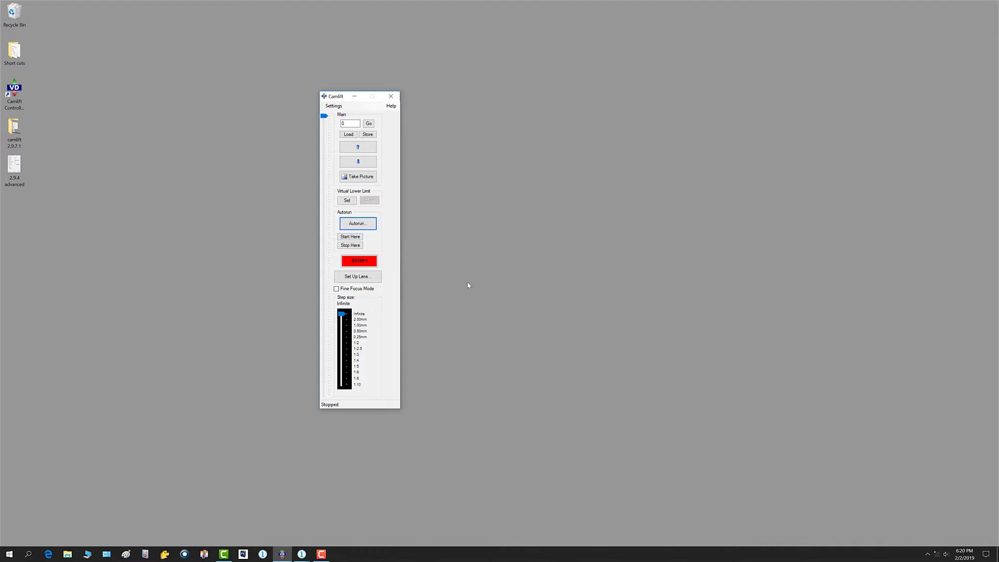
- Open the lens setup with Custom Lens selected, and inspect the 200mm microscope lens's step table in Manage Lenses without saving changes
{"action": "left_click", "coordinate": [353, 282]}
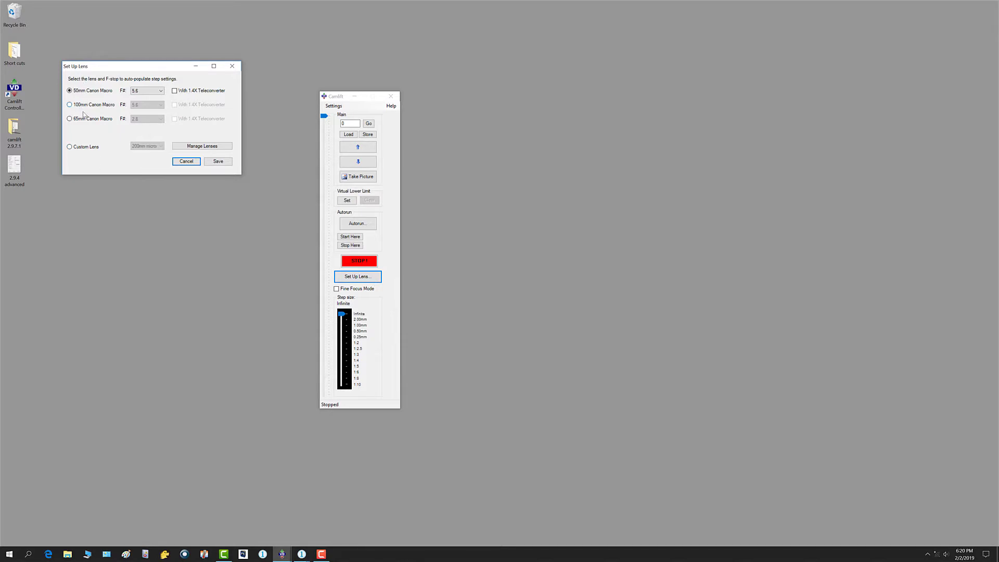
{"action": "left_click", "coordinate": [72, 148]}
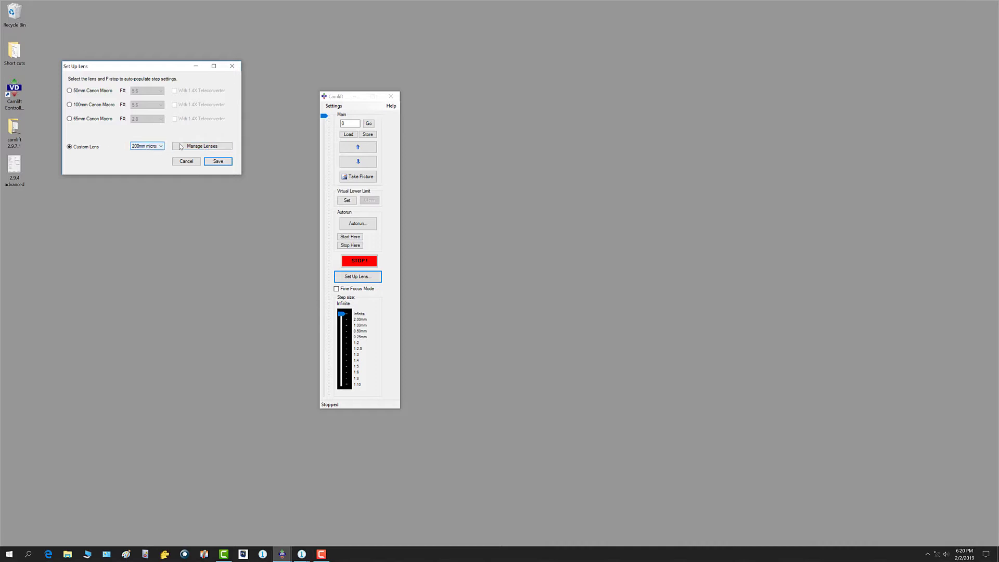
{"action": "left_click", "coordinate": [197, 148]}
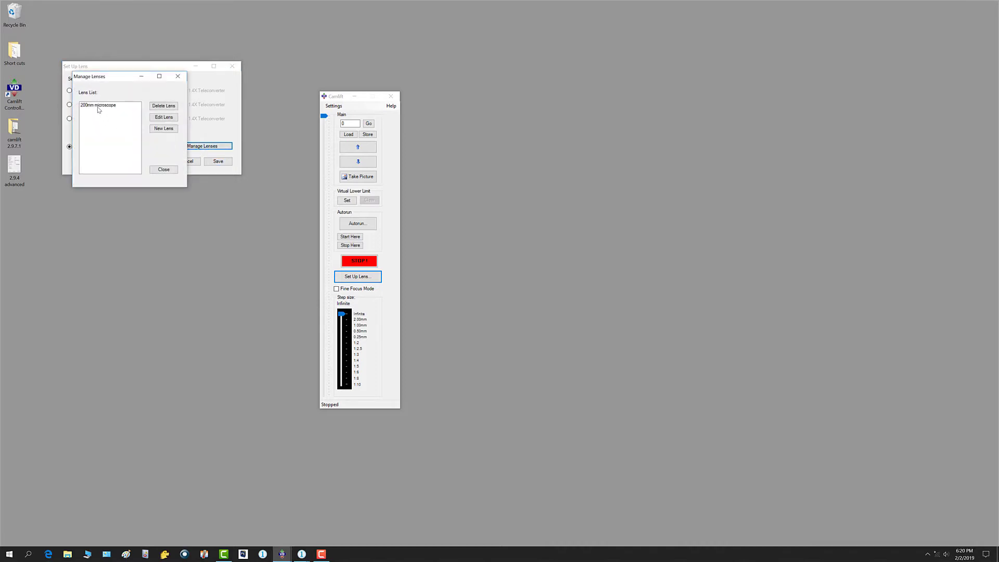
{"action": "left_click", "coordinate": [99, 106]}
{"action": "left_click", "coordinate": [161, 119]}
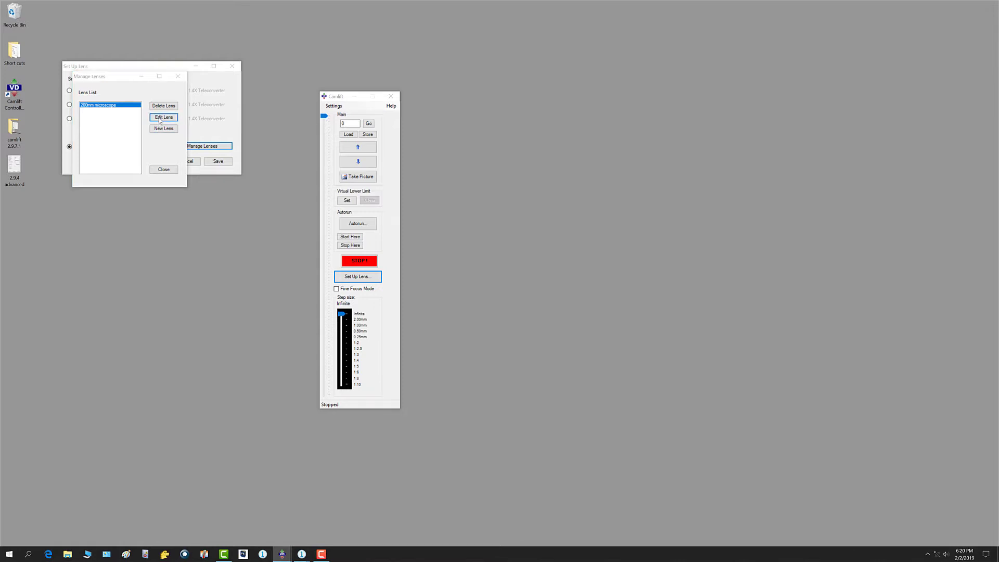
{"action": "left_click", "coordinate": [561, 303]}
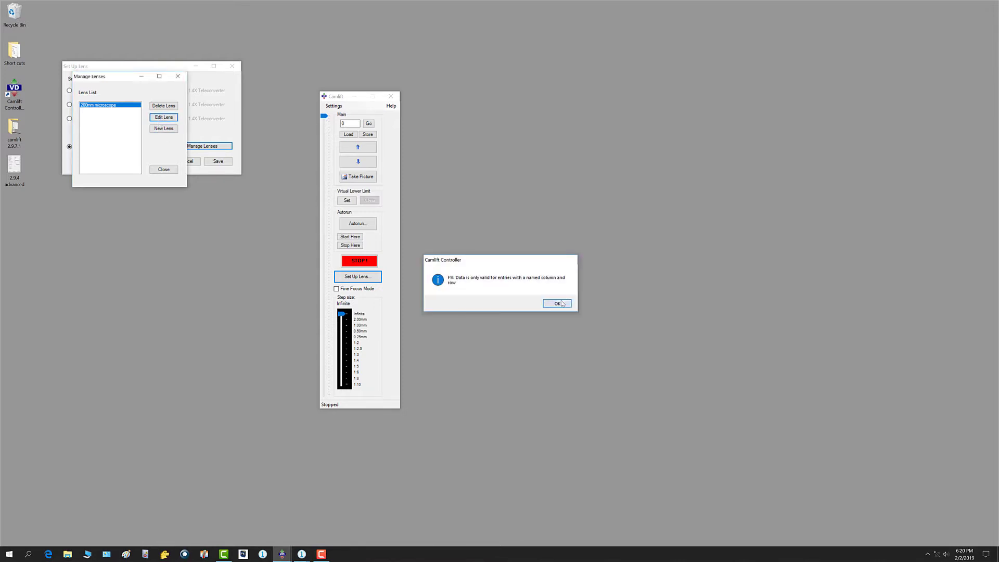
{"action": "left_click", "coordinate": [556, 303]}
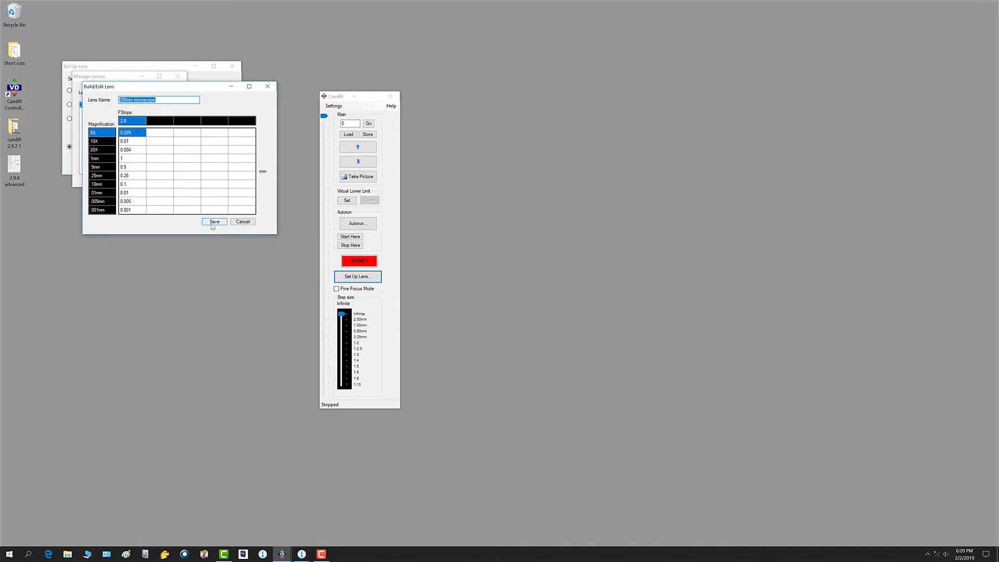
{"action": "left_click", "coordinate": [244, 223]}
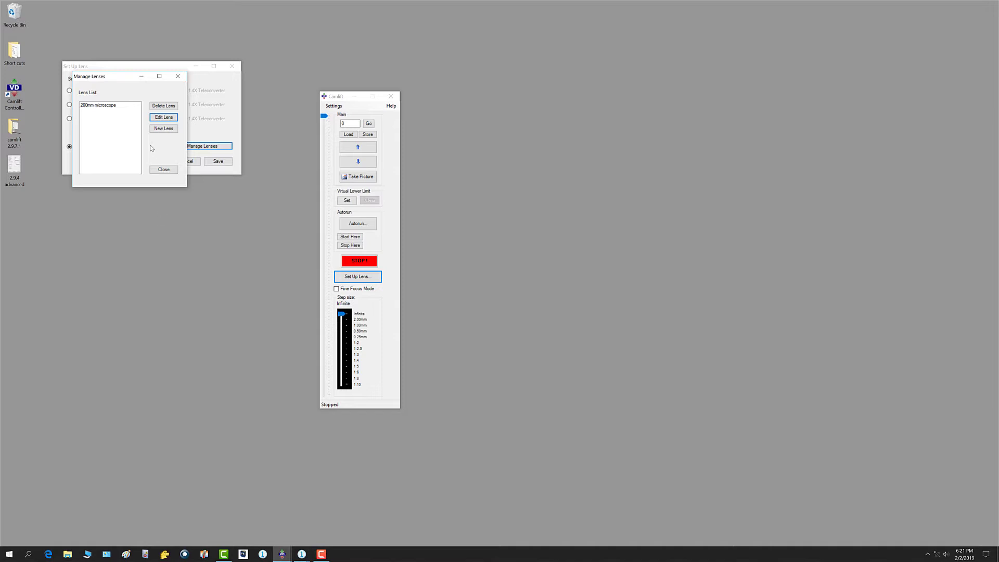
{"action": "left_click", "coordinate": [163, 169]}
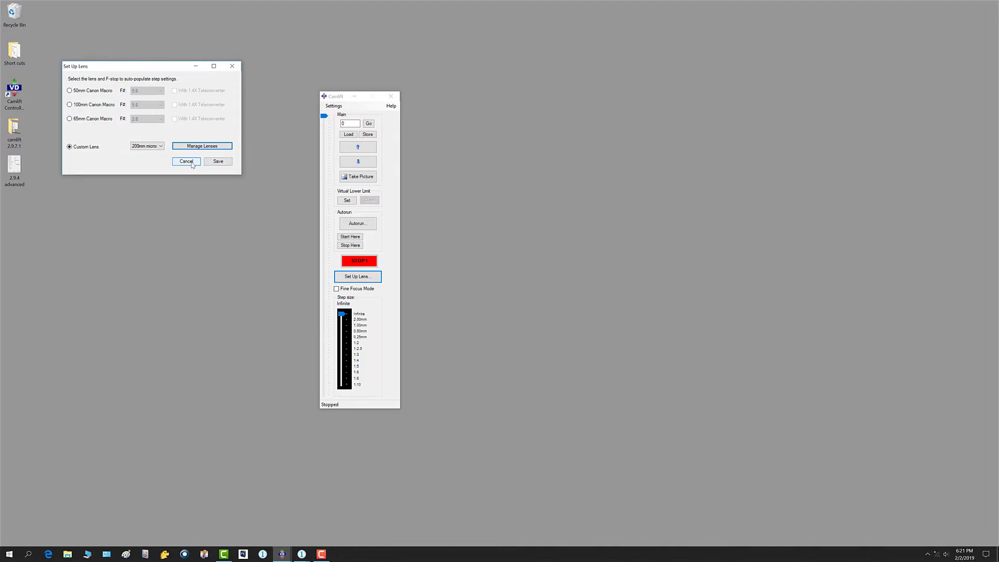
- Choose the 65mm Canon Macro lens in the lens setup and save the selection
{"action": "left_click", "coordinate": [69, 118]}
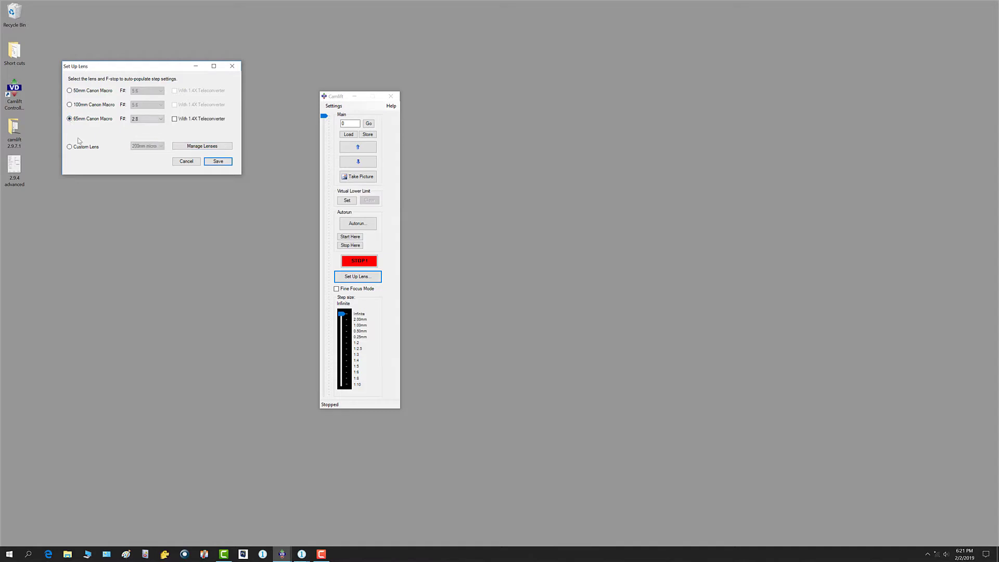
{"action": "left_click", "coordinate": [217, 162]}
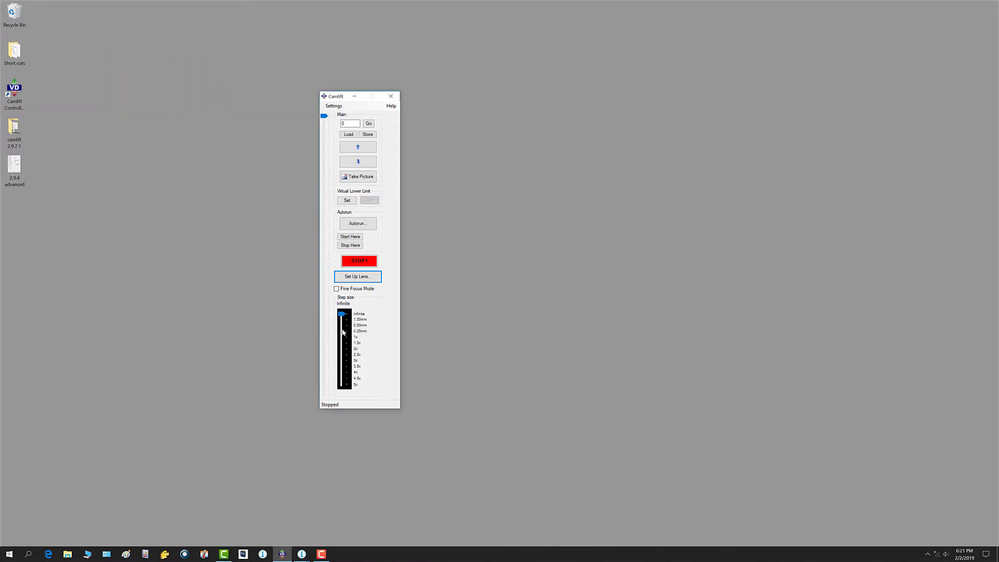
- Switch to the camera's Live View window, place it beside Camlift, and fit the whole image in the view
{"action": "left_click", "coordinate": [302, 554]}
{"action": "left_click", "coordinate": [340, 516]}
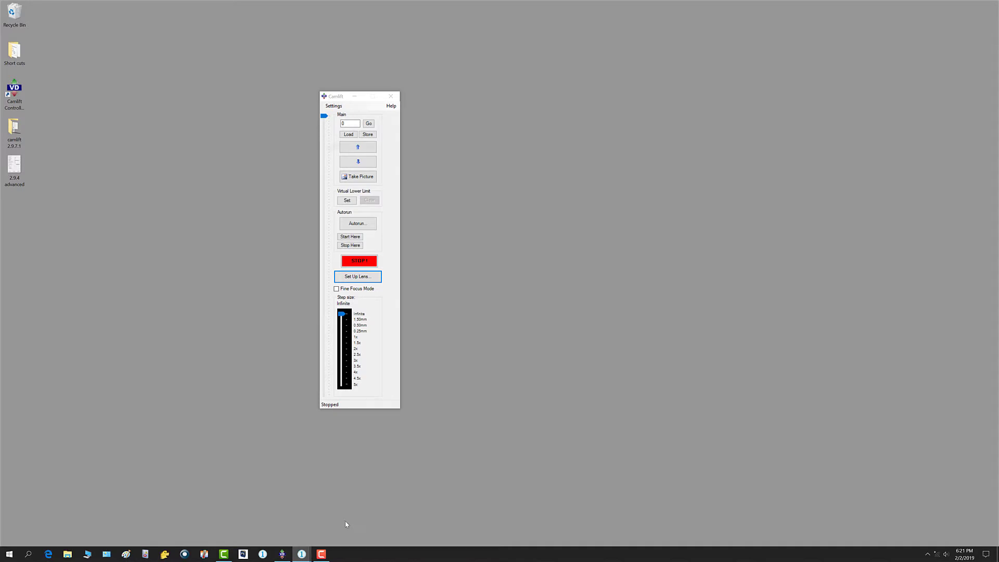
{"action": "left_click_drag", "start_coordinate": [733, 25], "coordinate": [812, 40]}
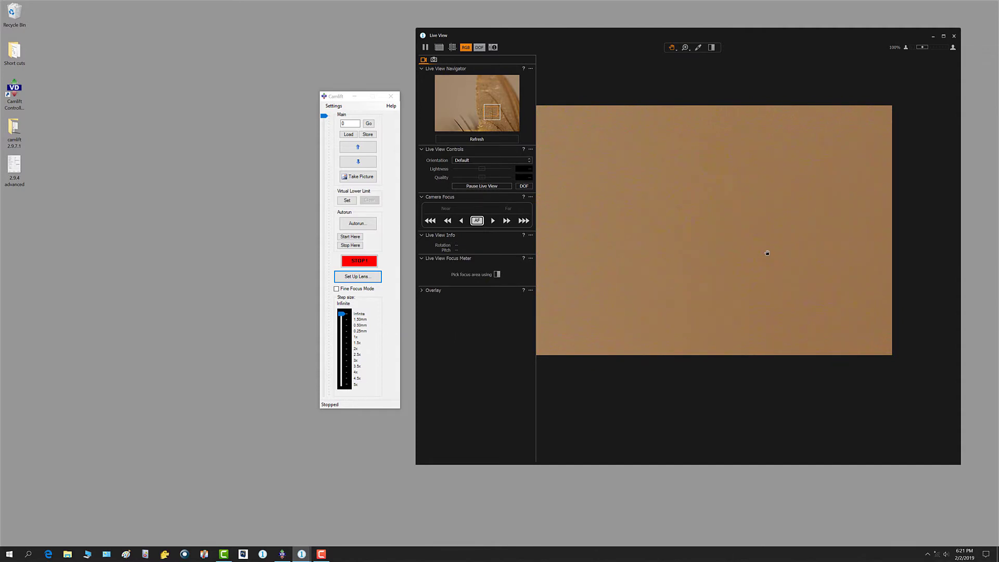
{"action": "double_click", "coordinate": [687, 239]}
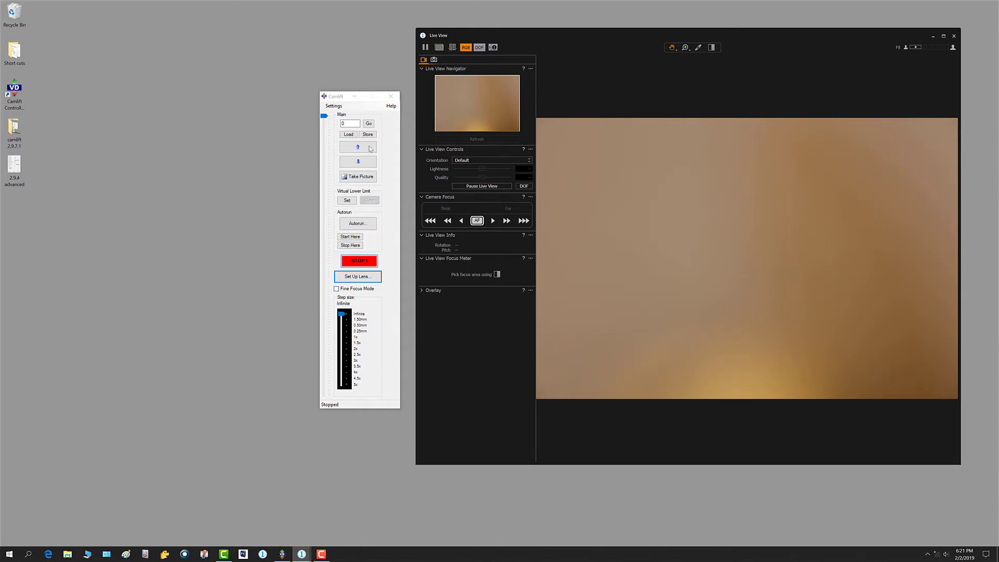
- Lower the camera from the zero position at the Infinite step size, and move it up and down until the dark bristles come into focus
{"action": "left_click", "coordinate": [366, 165]}
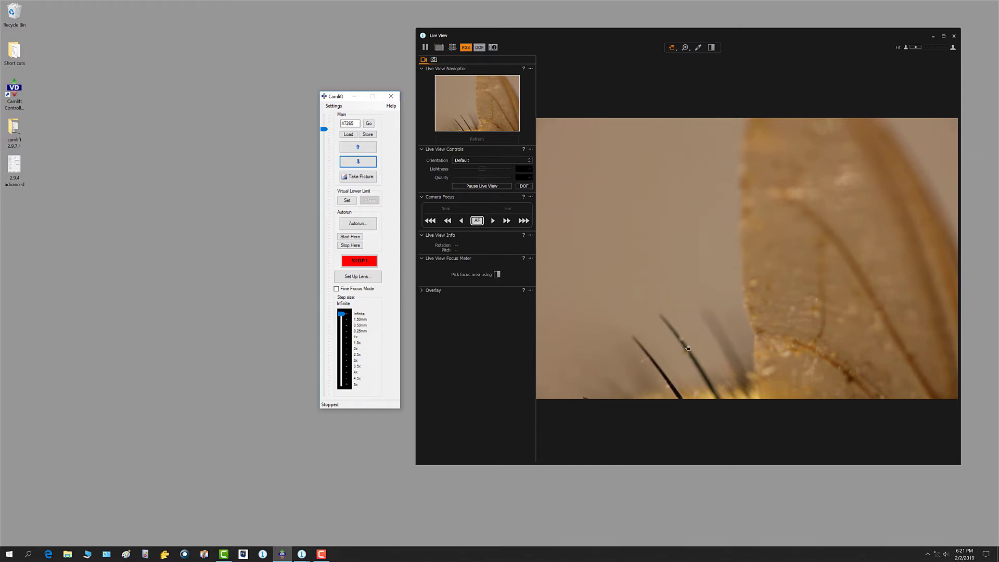
{"action": "left_click", "coordinate": [359, 147]}
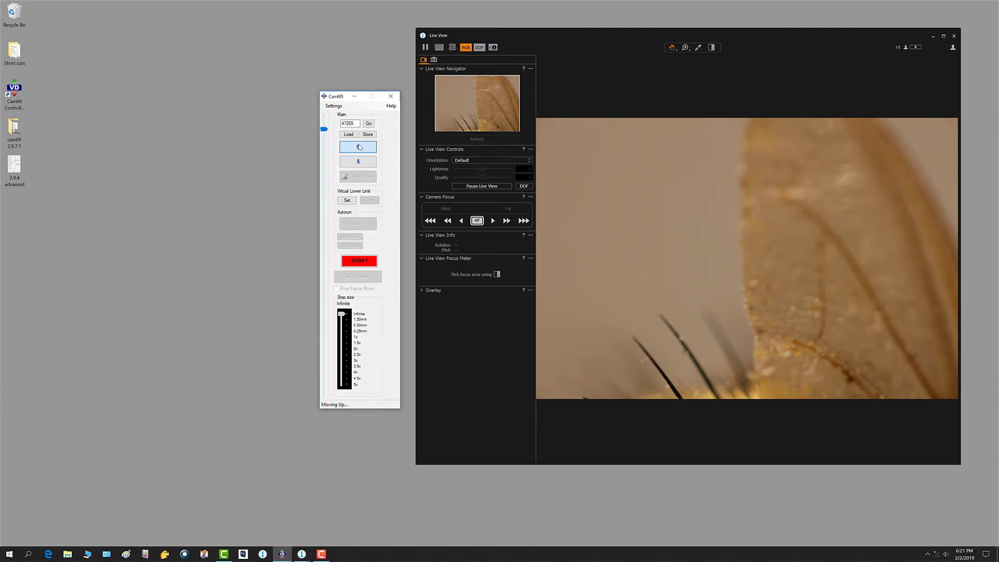
{"action": "left_click", "coordinate": [365, 161]}
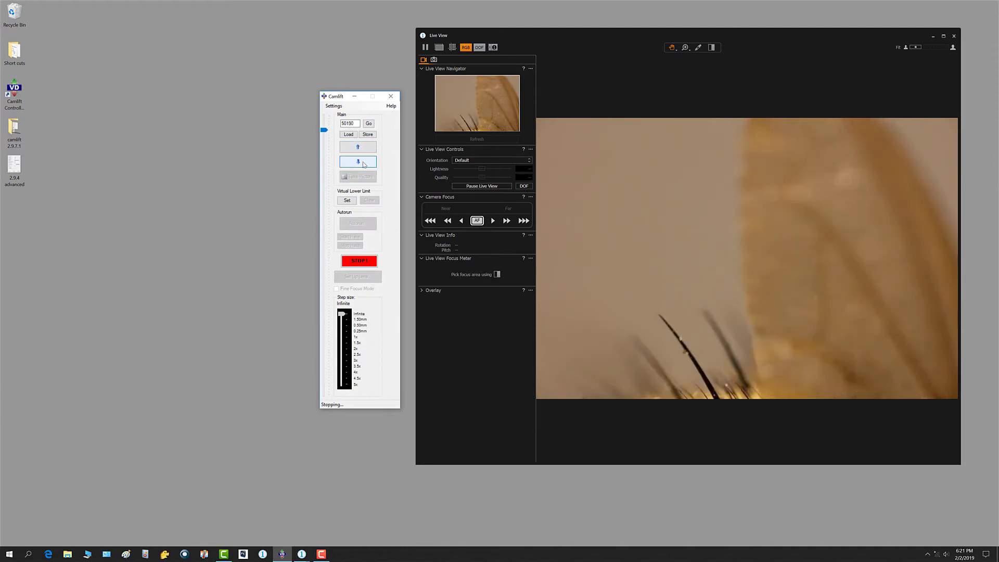
{"action": "left_click", "coordinate": [367, 150]}
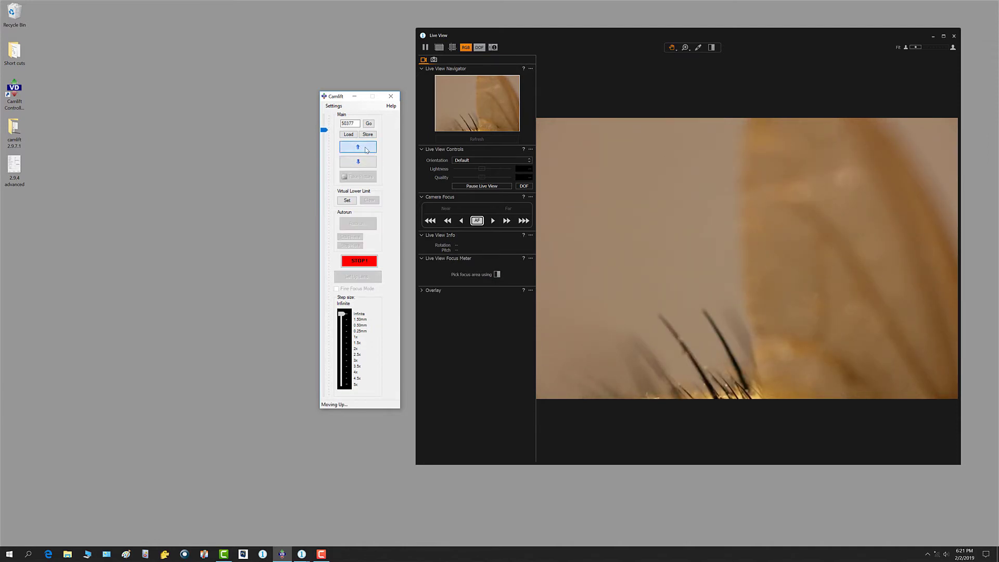
{"action": "left_click", "coordinate": [365, 163]}
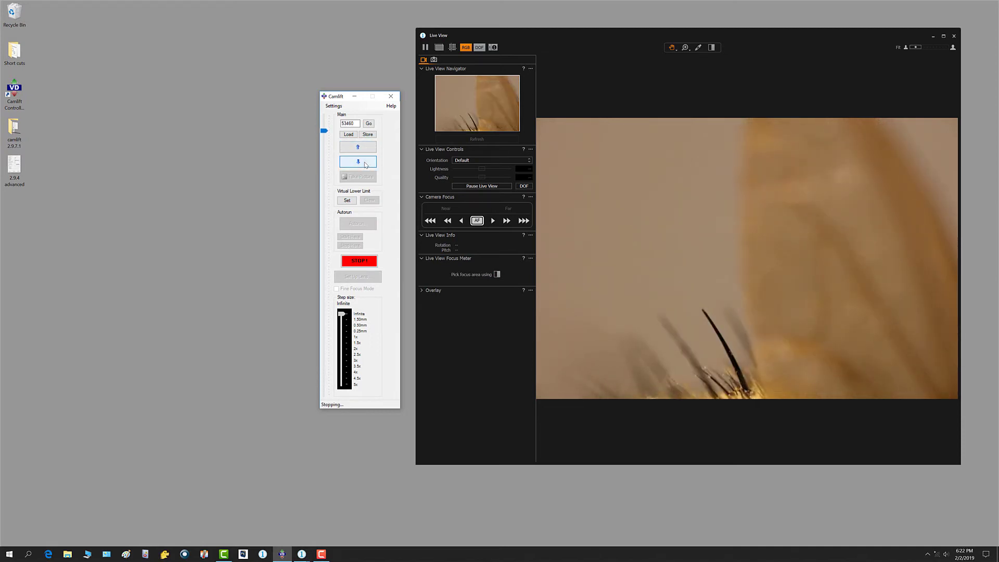
{"action": "left_click", "coordinate": [367, 150]}
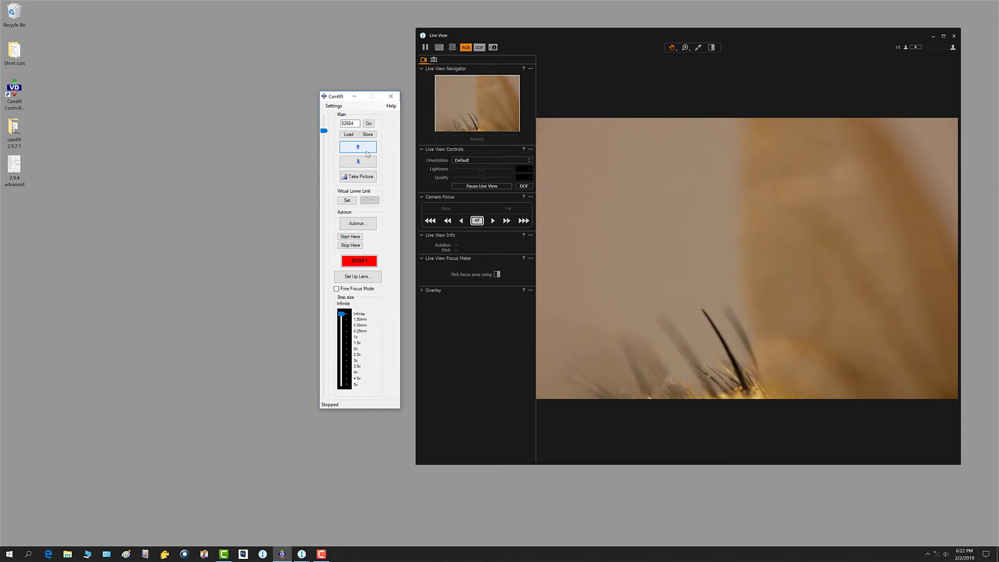
{"action": "left_click", "coordinate": [368, 161]}
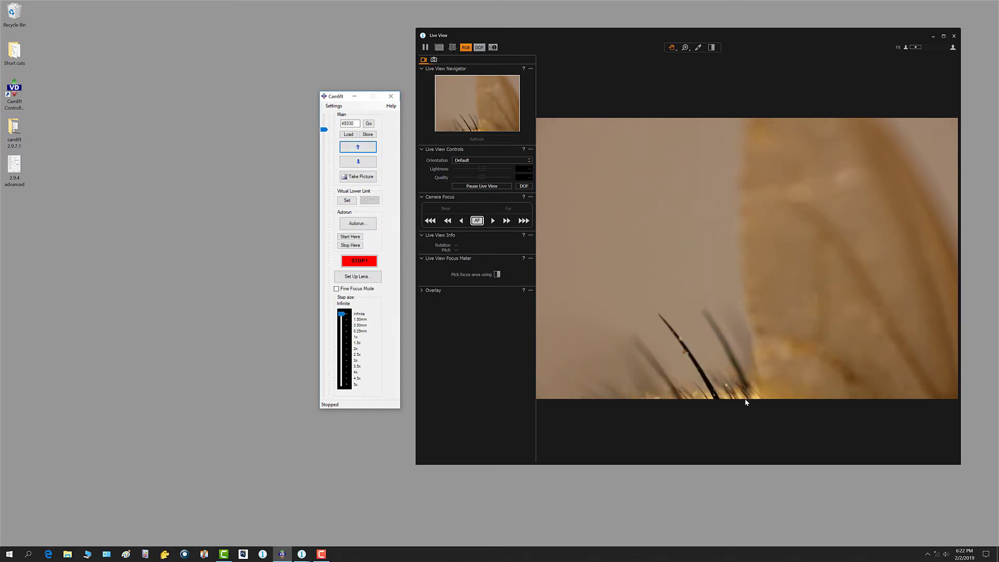
- View a dark bristle at 100%, set the step size to 1x, and step the camera up and down to bring the bristle into focus
{"action": "double_click", "coordinate": [677, 339]}
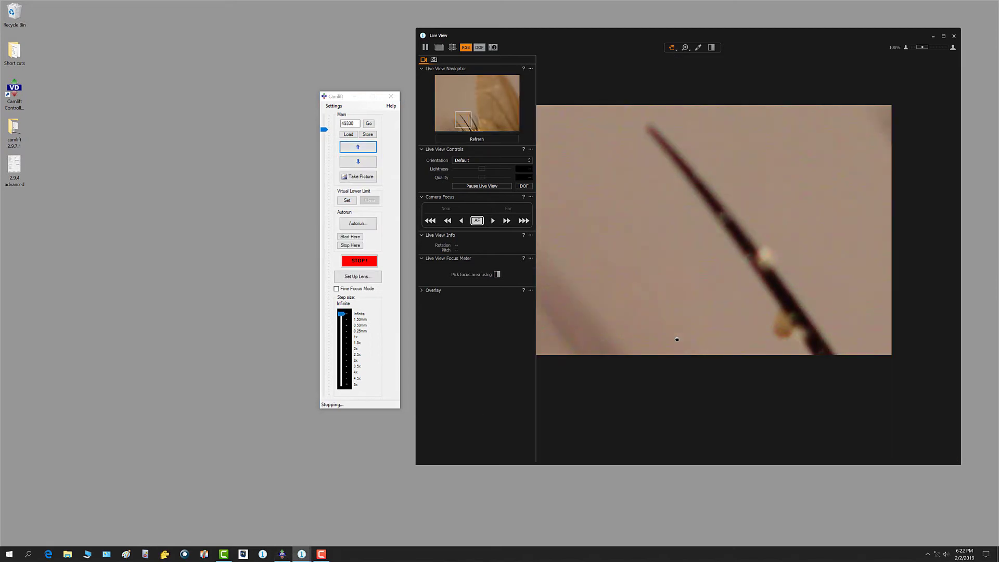
{"action": "left_click_drag", "start_coordinate": [341, 314], "coordinate": [342, 337]}
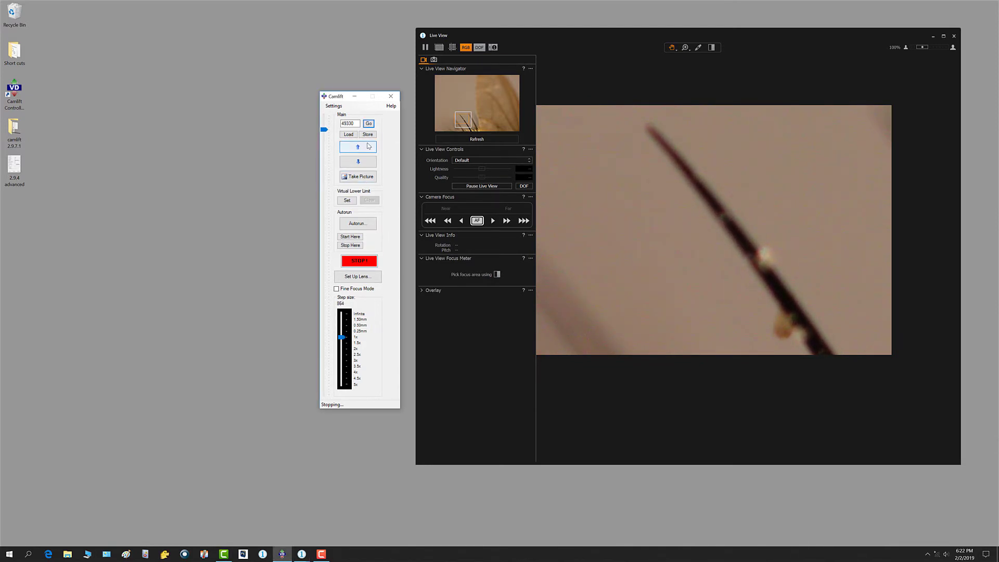
{"action": "left_click", "coordinate": [368, 146]}
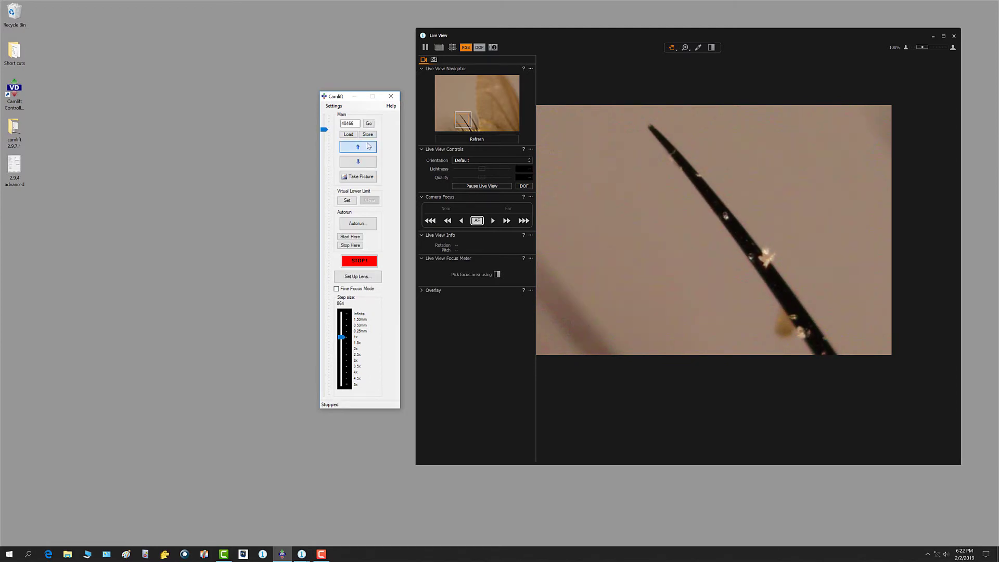
{"action": "left_click", "coordinate": [368, 145]}
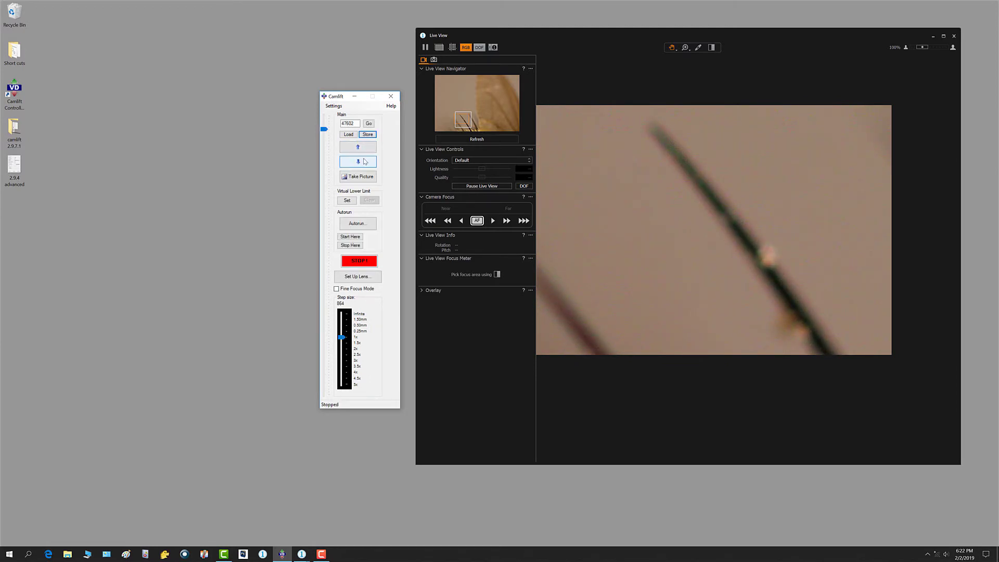
{"action": "left_click", "coordinate": [365, 162]}
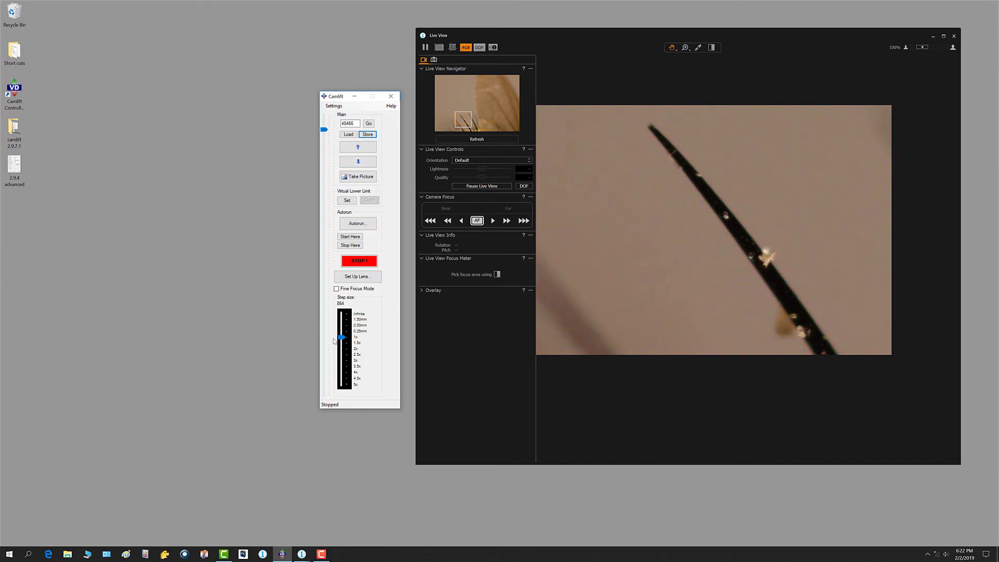
{"action": "left_click", "coordinate": [349, 148]}
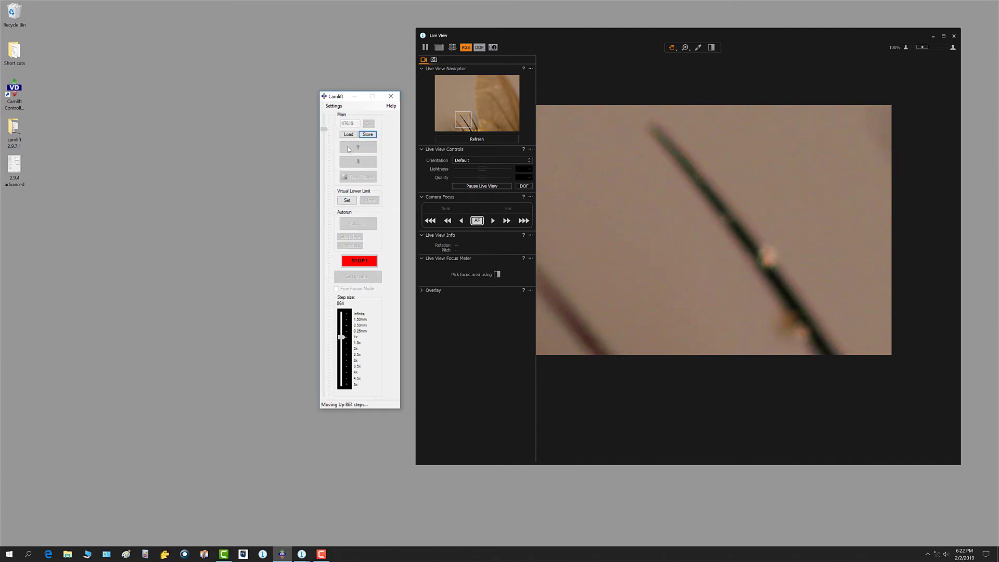
{"action": "left_click", "coordinate": [355, 165]}
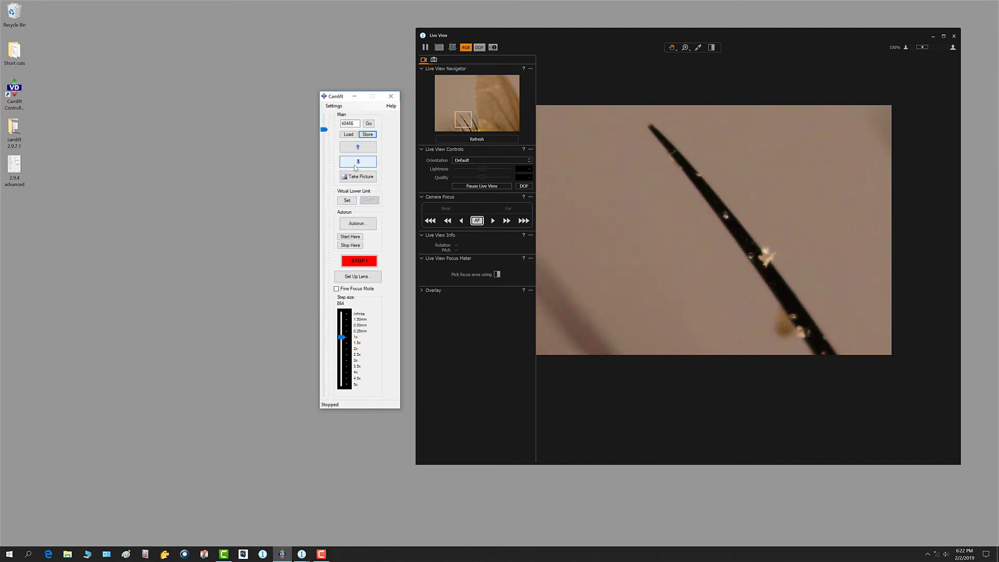
- Fit the whole image in Live View and raise the camera four 1x steps to shift focus onto the wing
{"action": "left_click", "coordinate": [727, 276]}
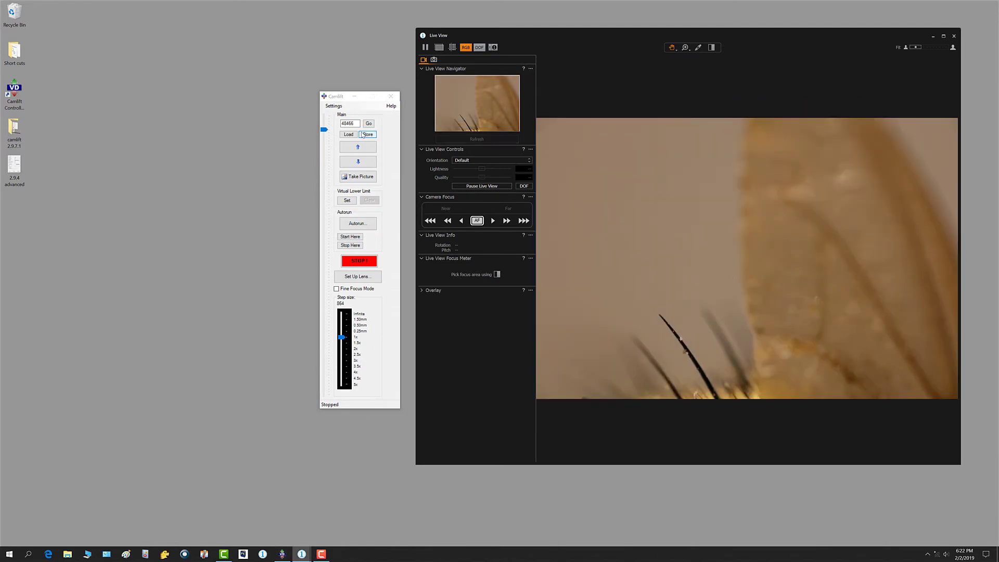
{"action": "left_click", "coordinate": [359, 148]}
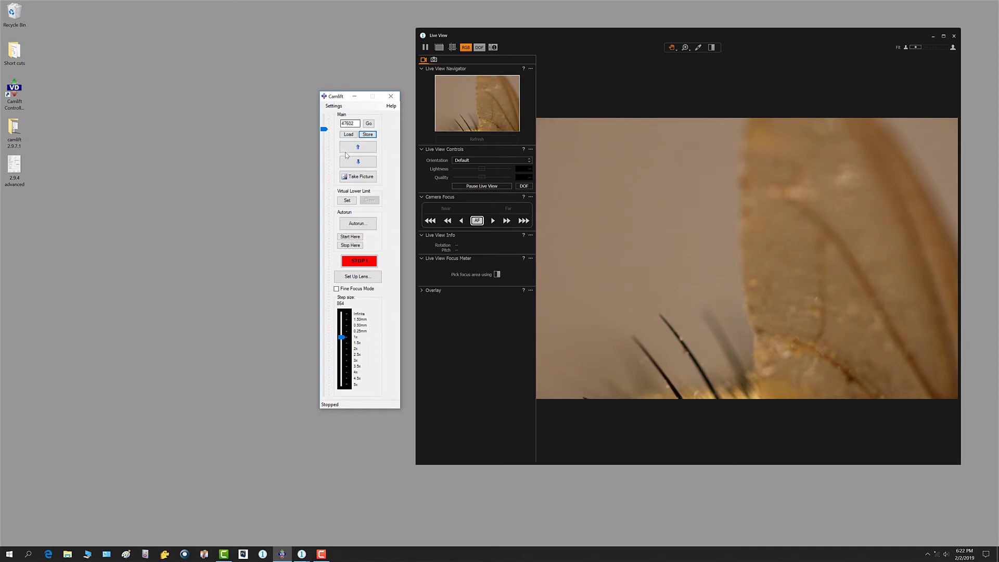
{"action": "left_click", "coordinate": [366, 149]}
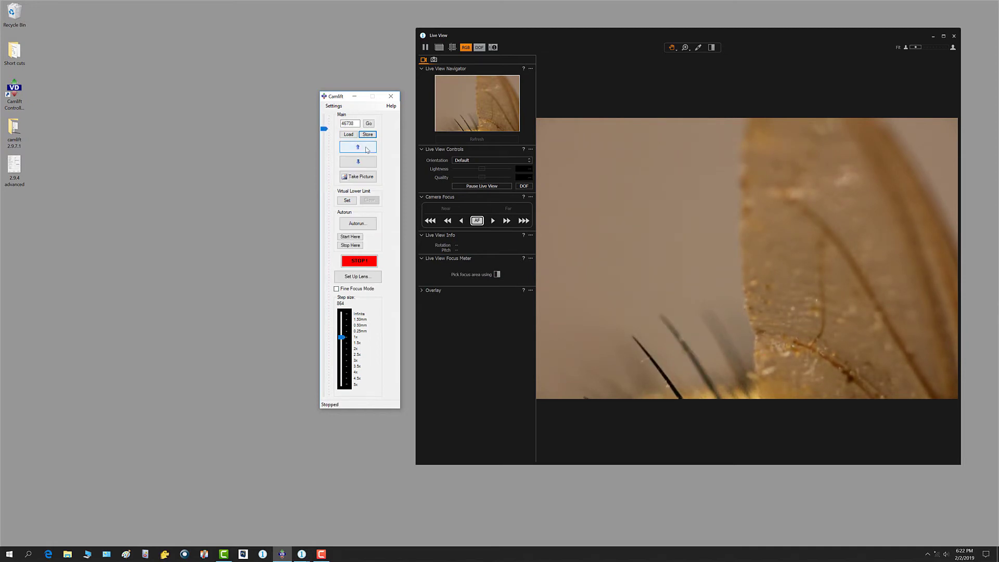
{"action": "left_click", "coordinate": [367, 149]}
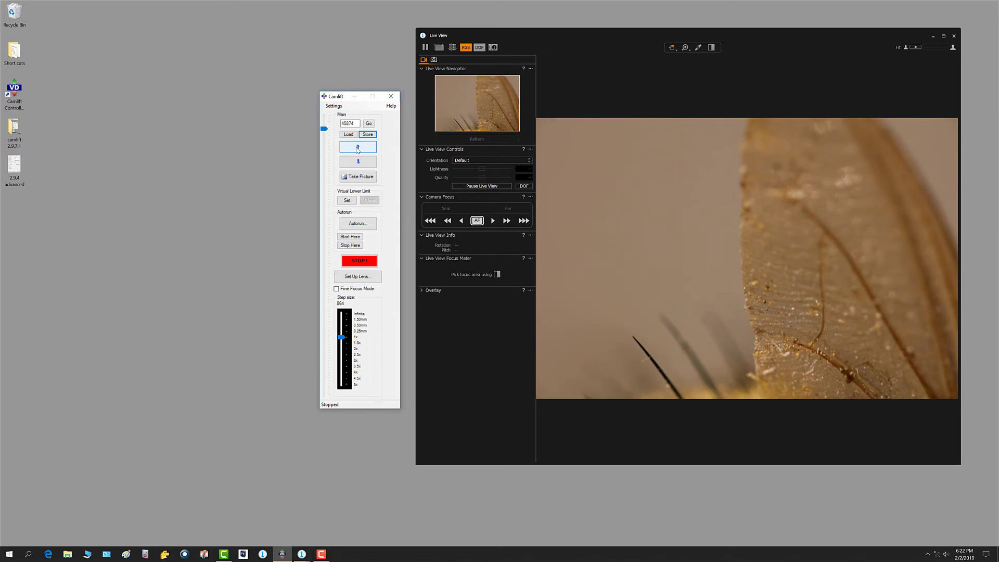
{"action": "left_click", "coordinate": [367, 150]}
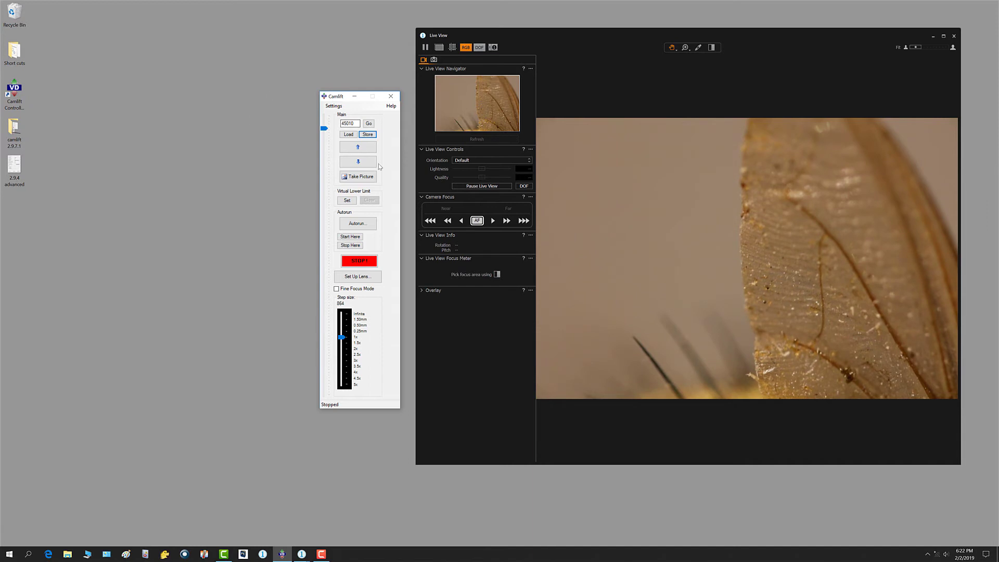
- View the middle of the wing at 100%, and step the camera up and down in 1x increments to compare focus
{"action": "left_click", "coordinate": [818, 291]}
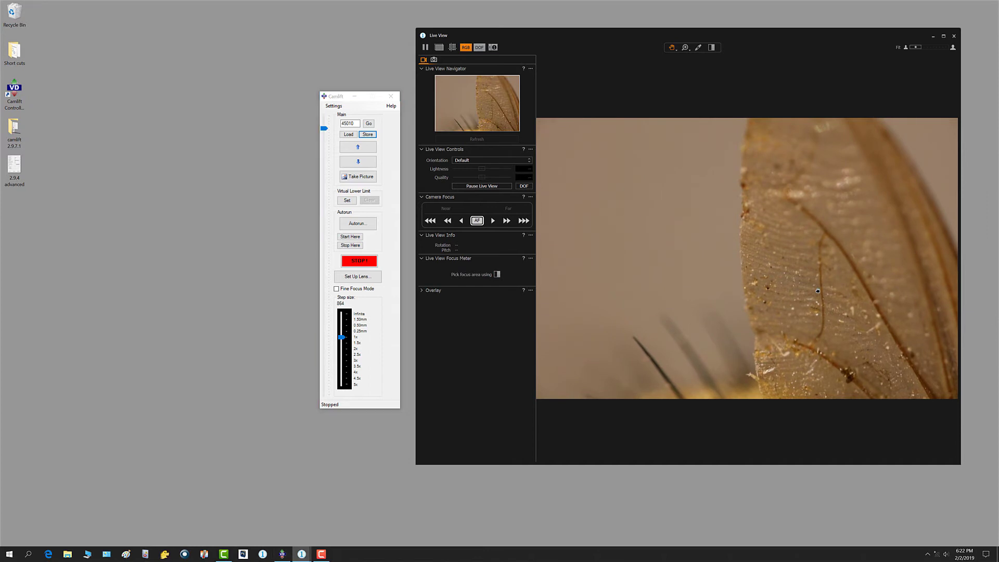
{"action": "left_click", "coordinate": [818, 290]}
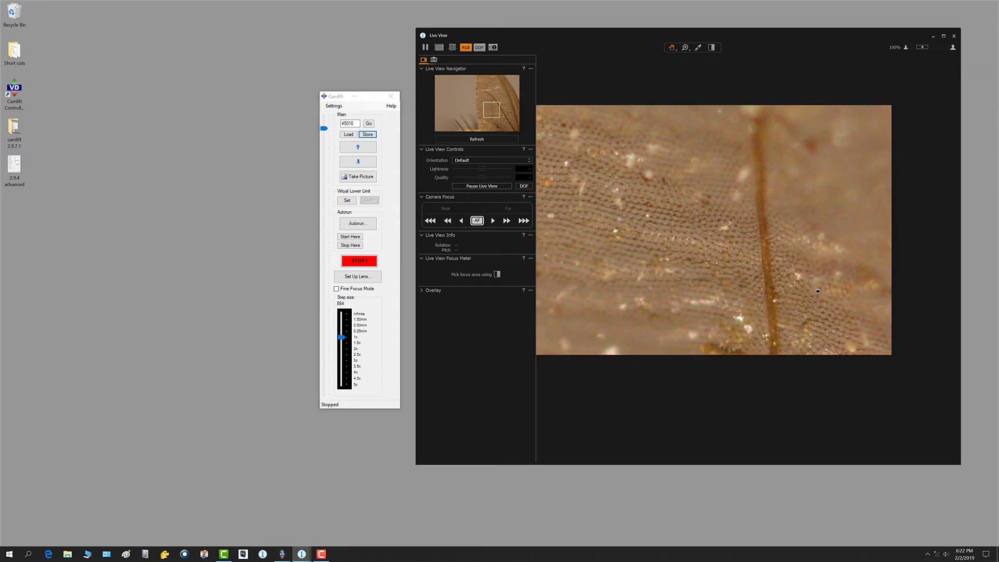
{"action": "left_click", "coordinate": [371, 149]}
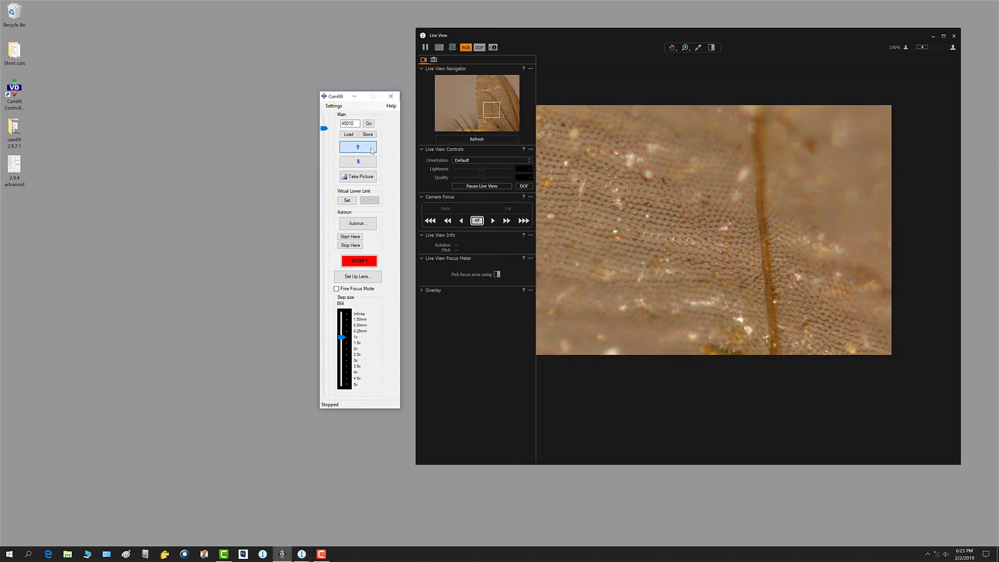
{"action": "left_click", "coordinate": [367, 165]}
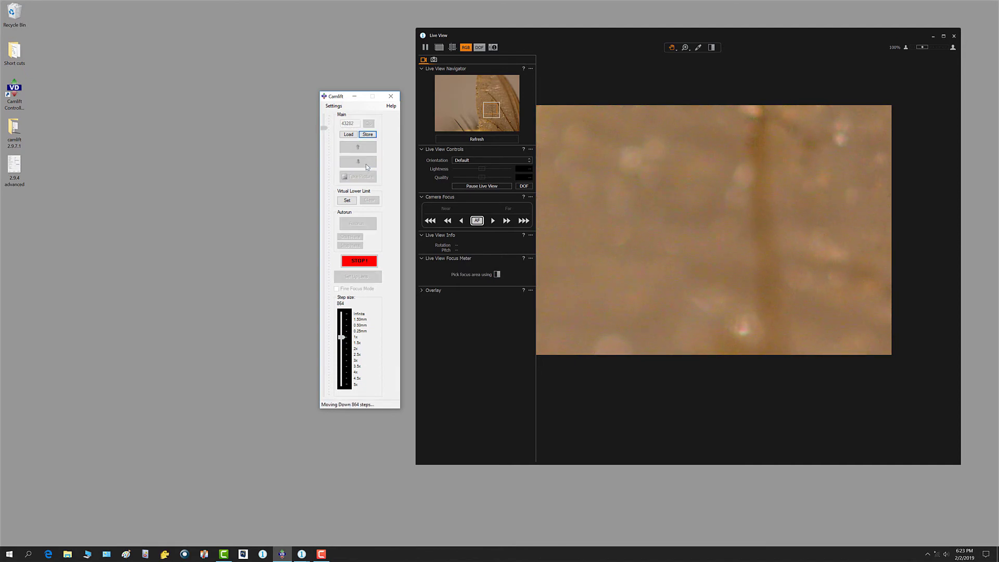
{"action": "left_click", "coordinate": [367, 163]}
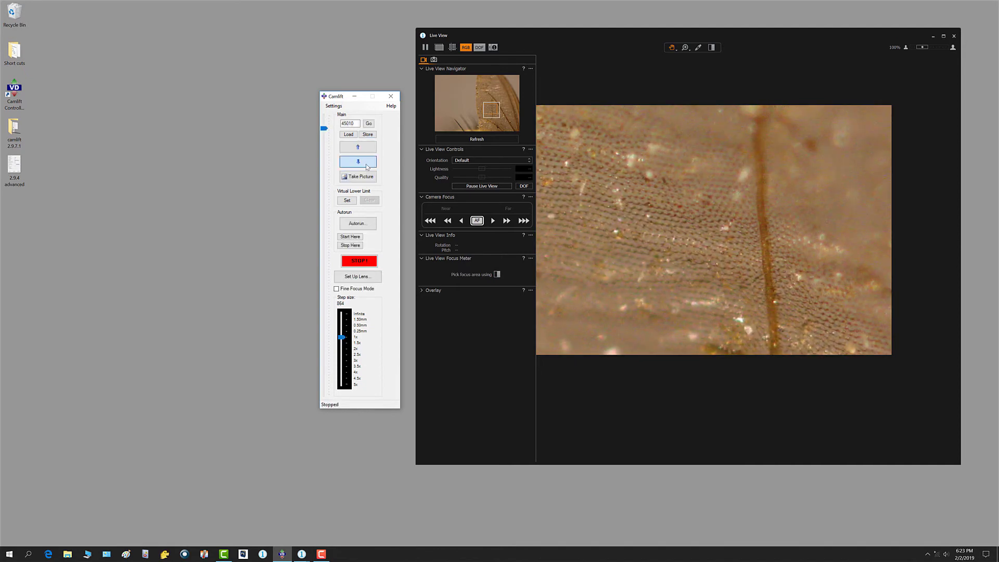
{"action": "left_click", "coordinate": [367, 163]}
{"action": "left_click", "coordinate": [367, 148]}
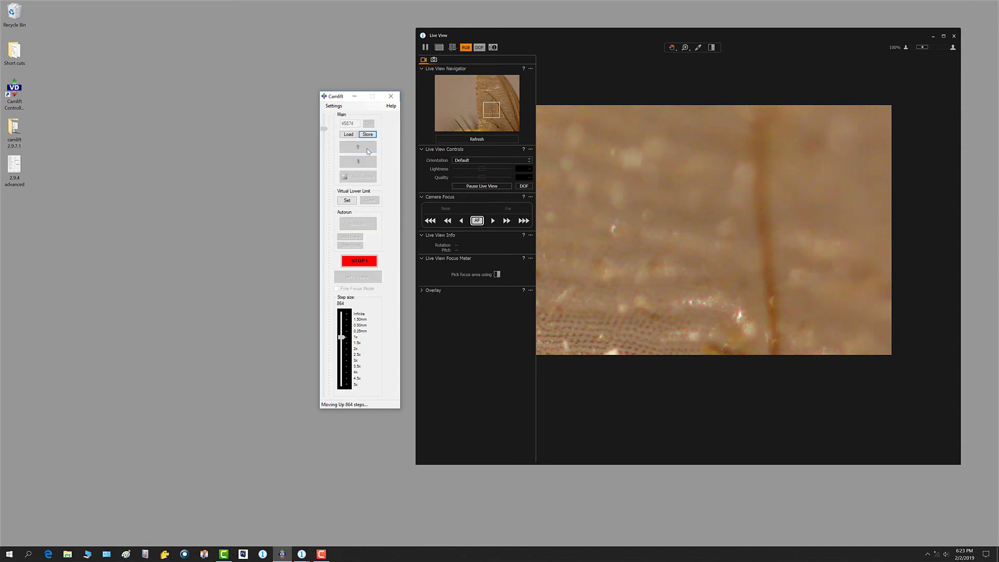
{"action": "left_click", "coordinate": [367, 150]}
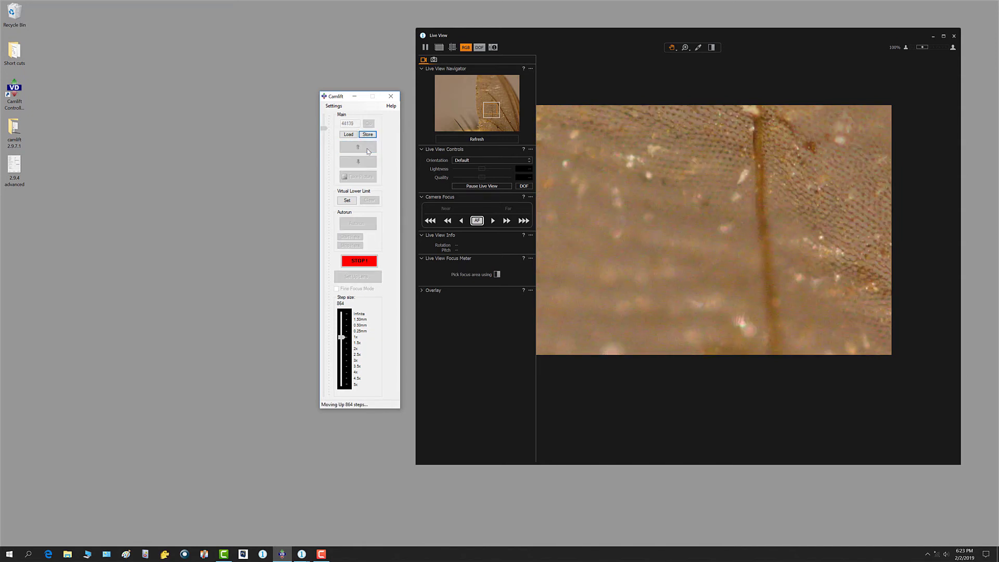
- Return to the full image, view the lower wing vein at 100%, and lower the camera one 1x step
{"action": "double_click", "coordinate": [671, 281]}
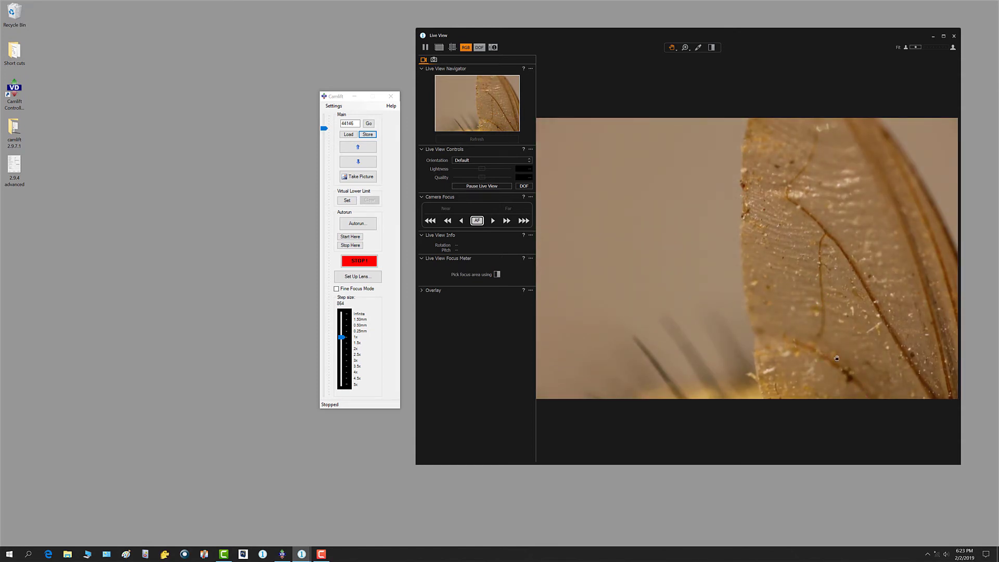
{"action": "double_click", "coordinate": [813, 345]}
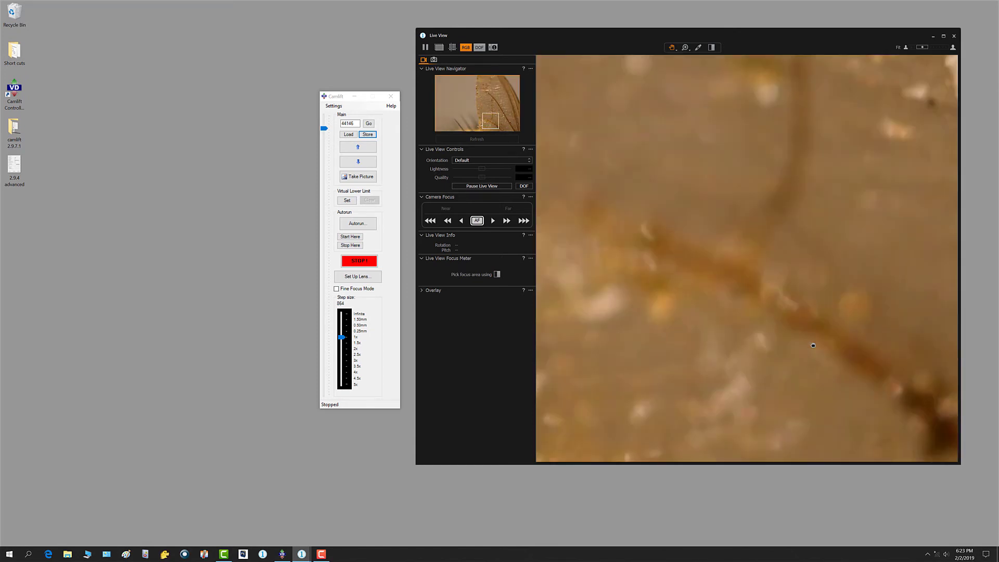
{"action": "left_click", "coordinate": [358, 162]}
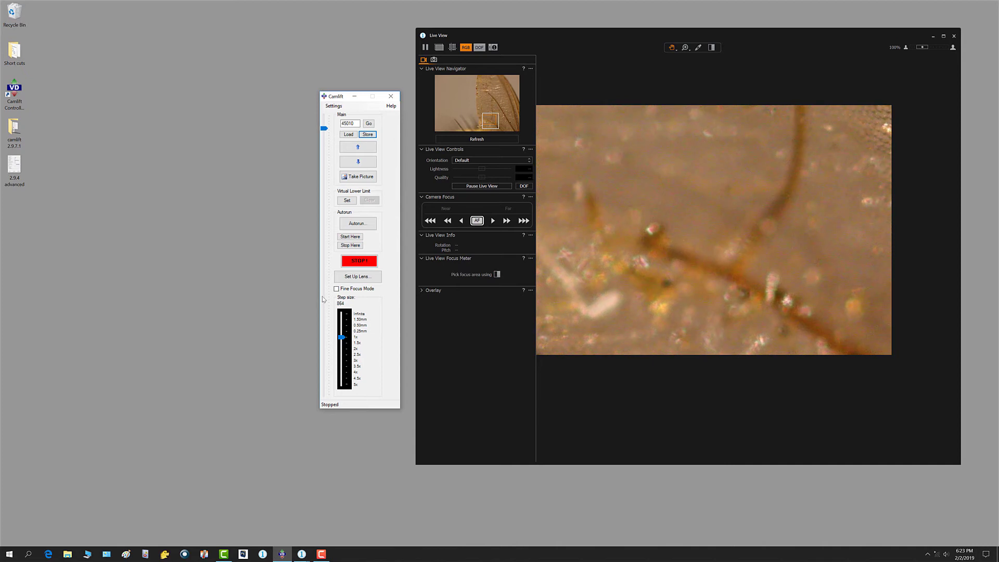
- Enable Fine Focus Mode with the Infinite step size, move the camera up and down to focus the lower wing vein, and fit the whole image
{"action": "left_click", "coordinate": [336, 289]}
{"action": "left_click_drag", "start_coordinate": [343, 340], "coordinate": [343, 314]}
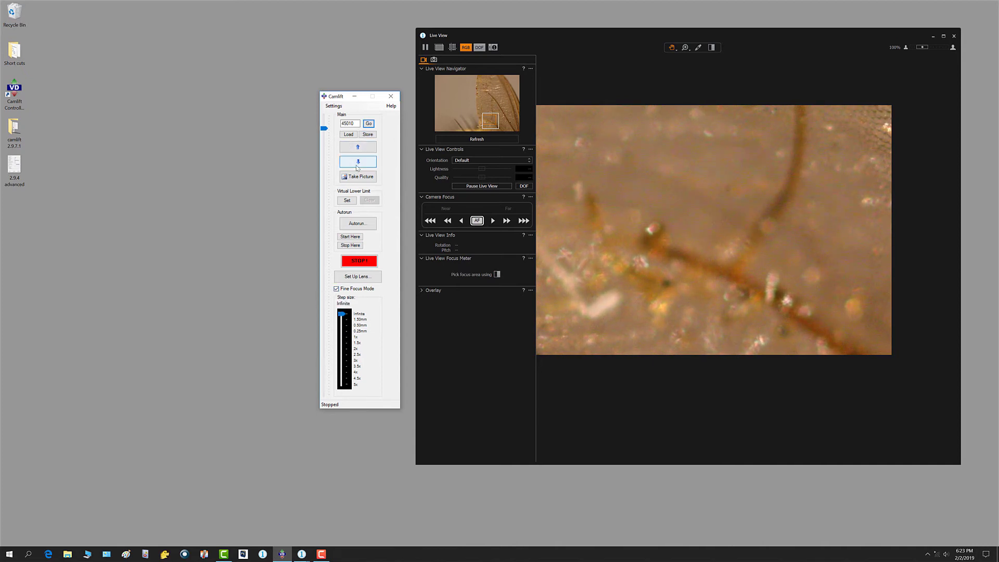
{"action": "left_click", "coordinate": [363, 151]}
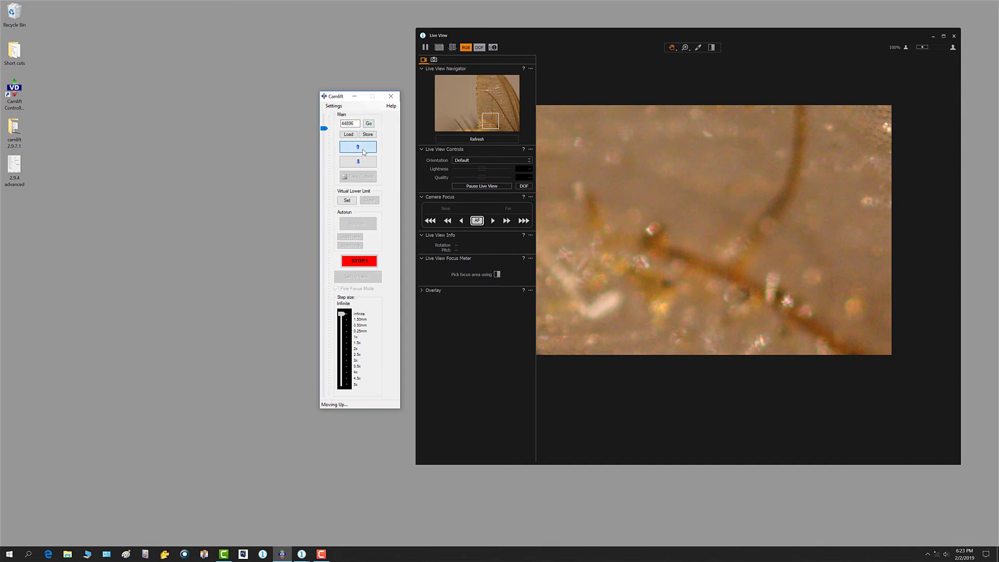
{"action": "left_click", "coordinate": [361, 163]}
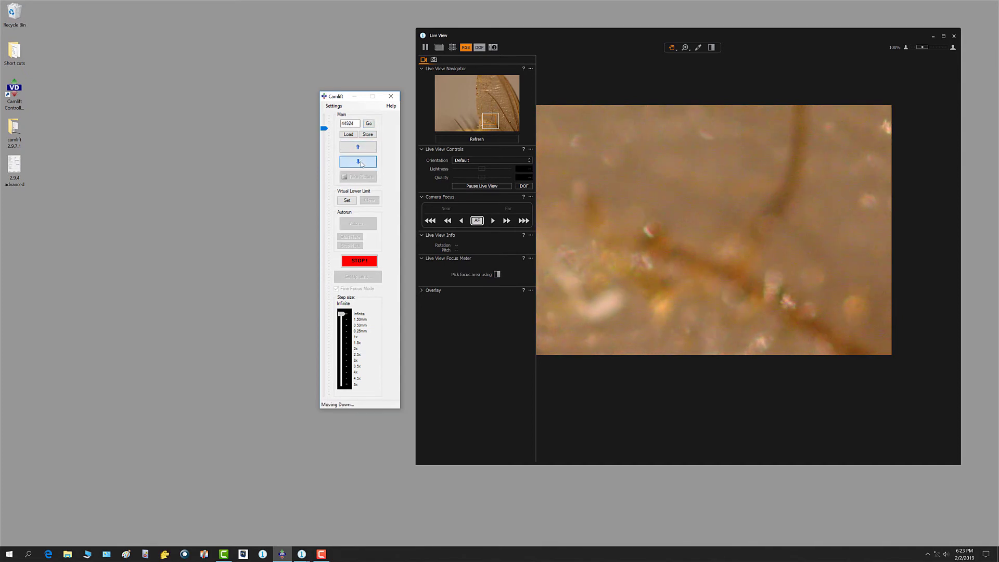
{"action": "left_click_drag", "start_coordinate": [361, 163], "coordinate": [361, 163]}
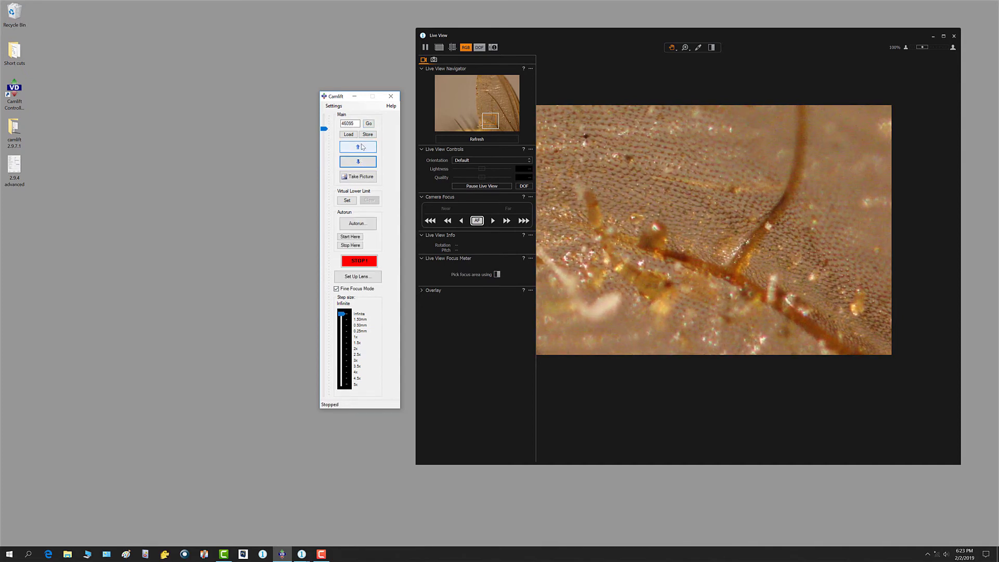
{"action": "left_click", "coordinate": [363, 147]}
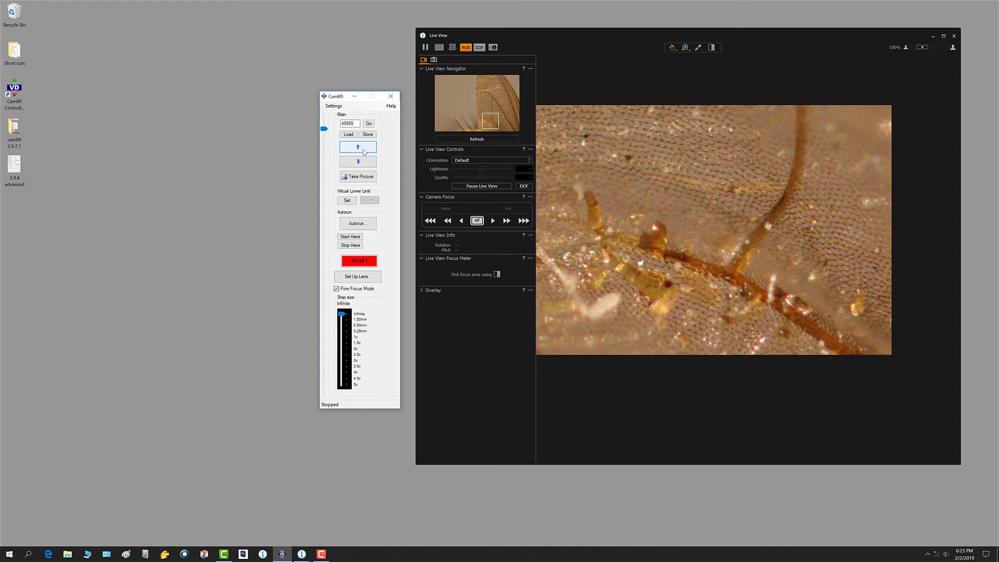
{"action": "key", "text": "space"}
{"action": "double_click", "coordinate": [695, 273]}
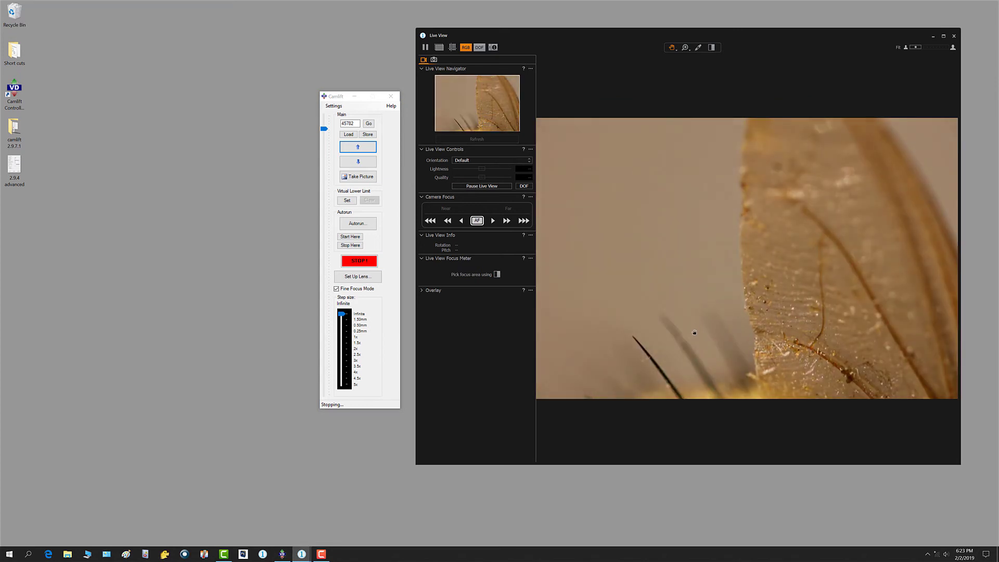
- View the dark bristle at 100%, lower and raise the camera in Fine Focus Mode to focus it, and fit the whole image
{"action": "double_click", "coordinate": [647, 361]}
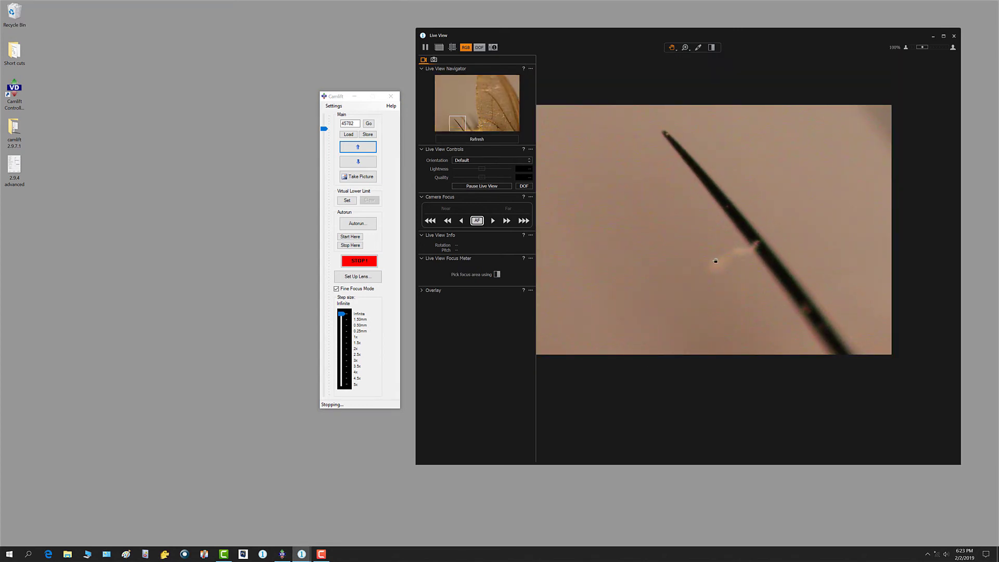
{"action": "left_click", "coordinate": [369, 162]}
{"action": "left_click", "coordinate": [369, 162]}
{"action": "left_click", "coordinate": [369, 162]}
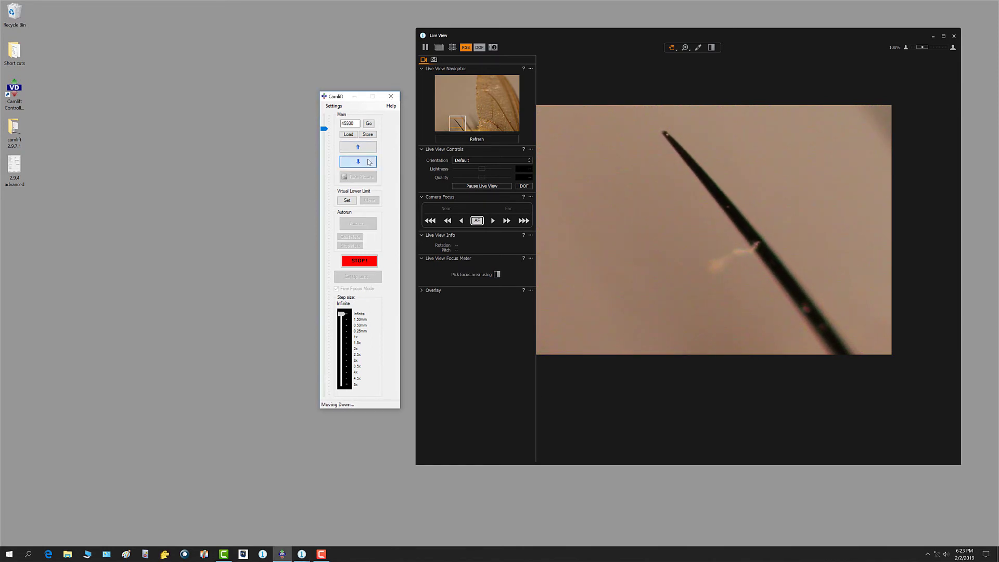
{"action": "left_click", "coordinate": [369, 162]}
{"action": "left_click", "coordinate": [369, 162]}
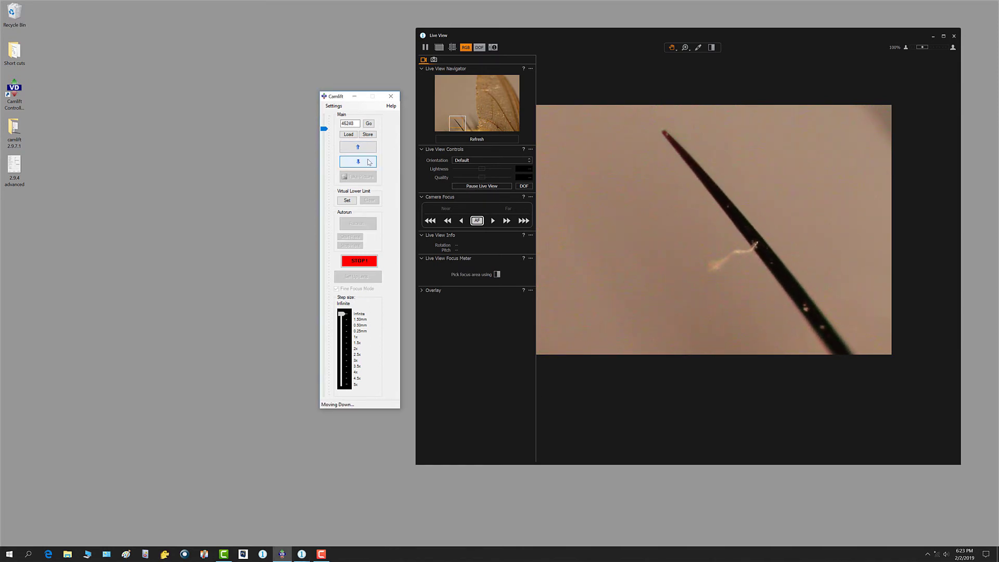
{"action": "left_click", "coordinate": [369, 161]}
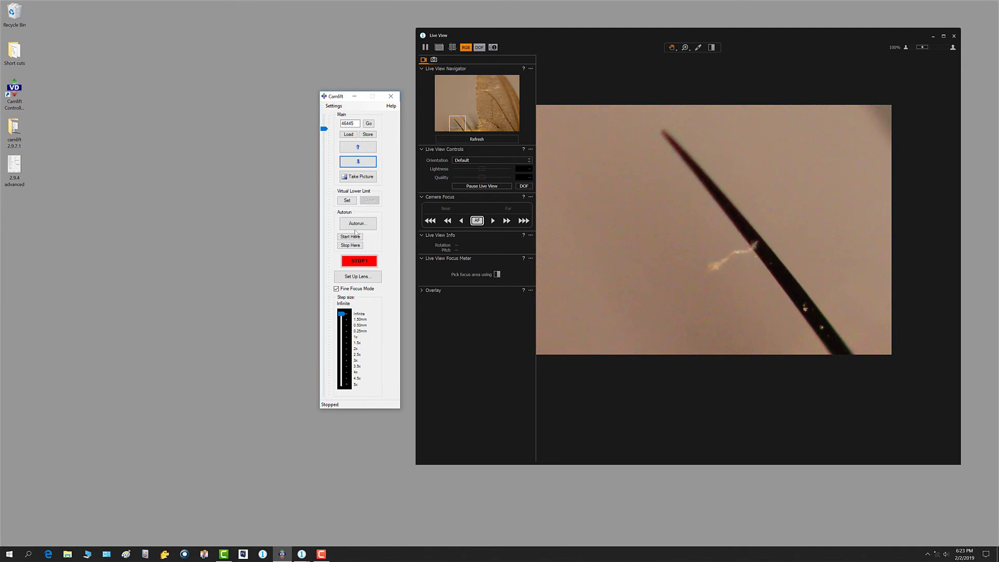
{"action": "left_click", "coordinate": [364, 150]}
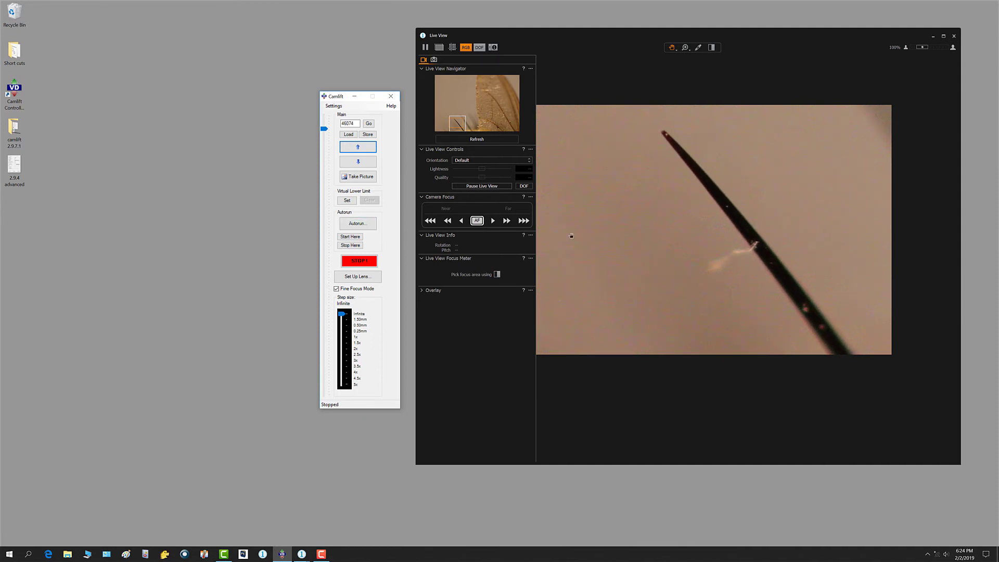
{"action": "double_click", "coordinate": [739, 213]}
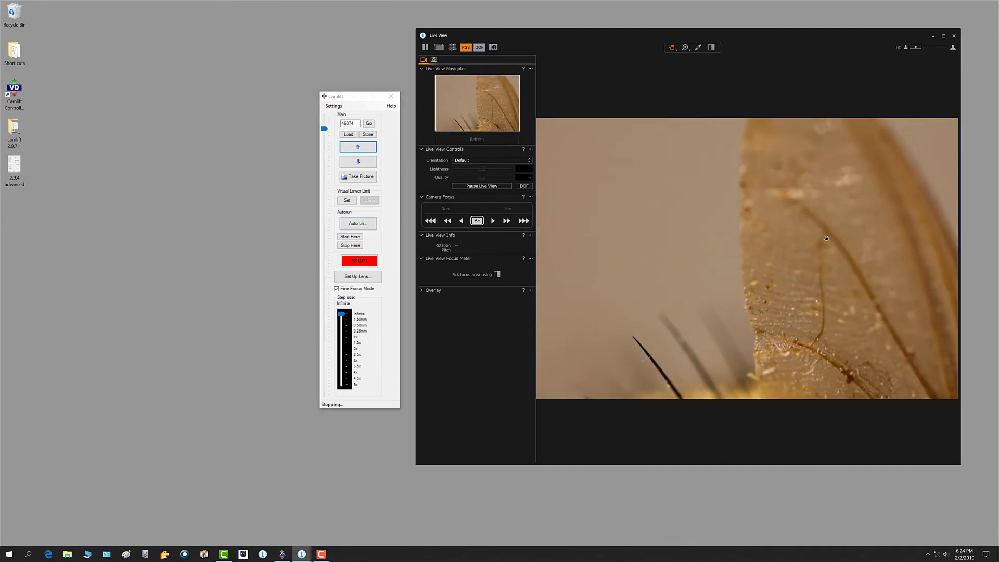
- View the wing membrane at 100%, move the camera up and down in Fine Focus Mode to shift focus across it, and fit the whole image
{"action": "double_click", "coordinate": [793, 278]}
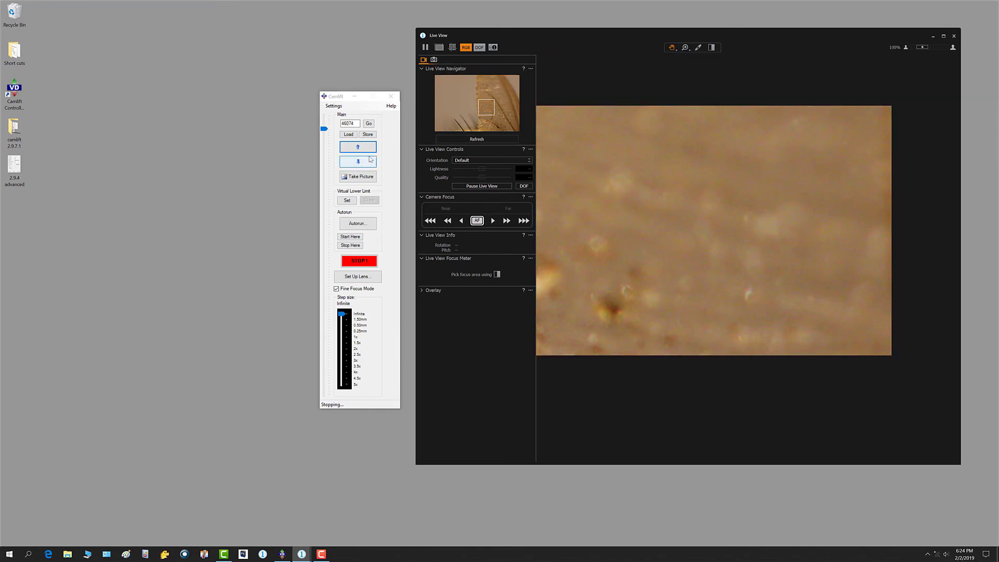
{"action": "left_click", "coordinate": [372, 151]}
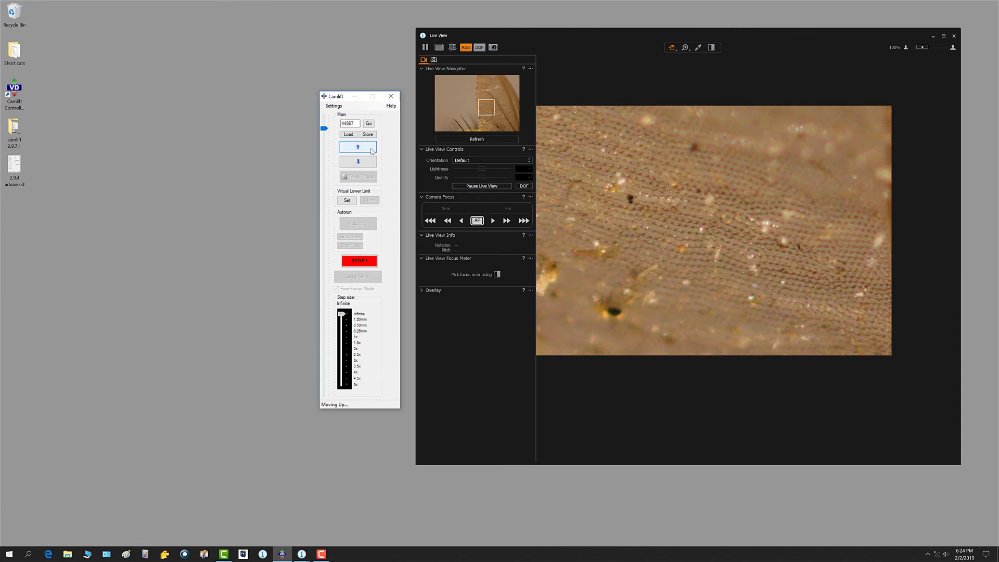
{"action": "left_click", "coordinate": [368, 164]}
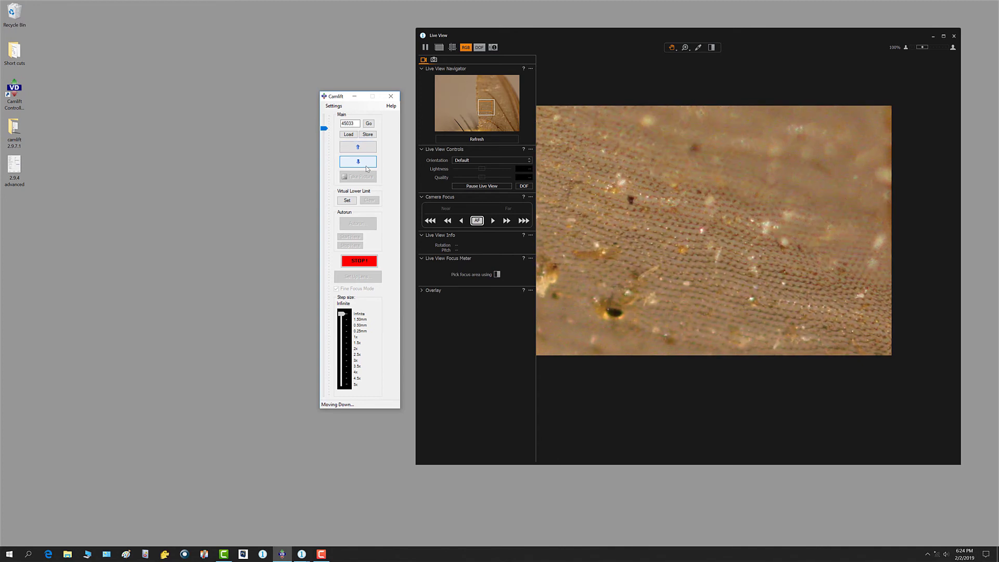
{"action": "left_click_drag", "start_coordinate": [367, 168], "coordinate": [367, 168]}
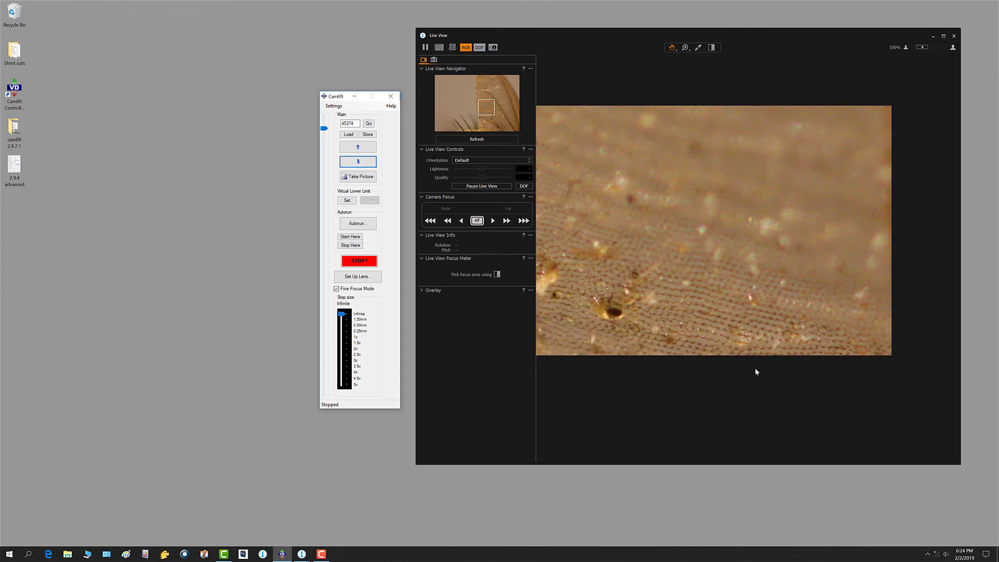
{"action": "double_click", "coordinate": [759, 310]}
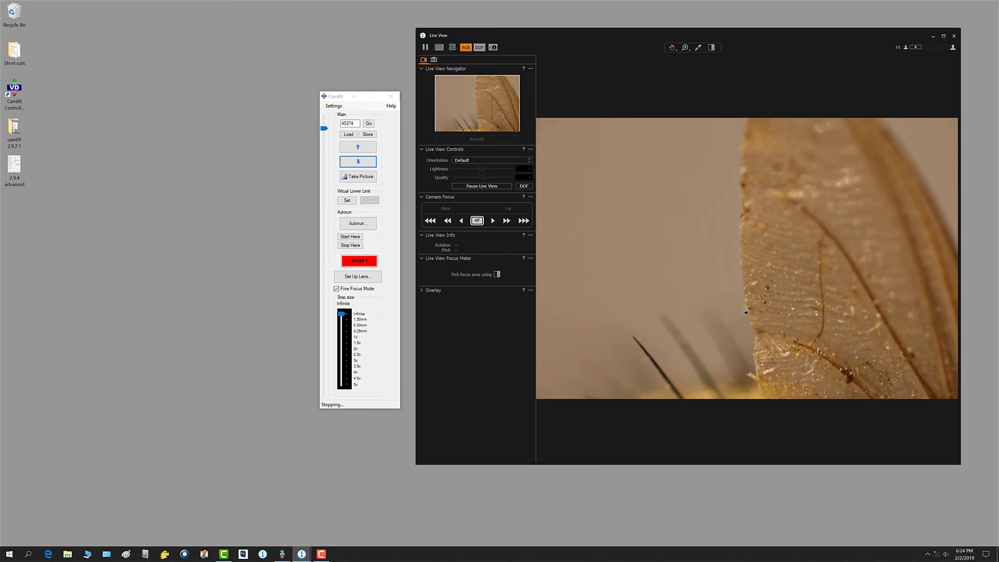
- Minimize the Live View window and review the Auto Run settings without starting a run
{"action": "left_click", "coordinate": [934, 36]}
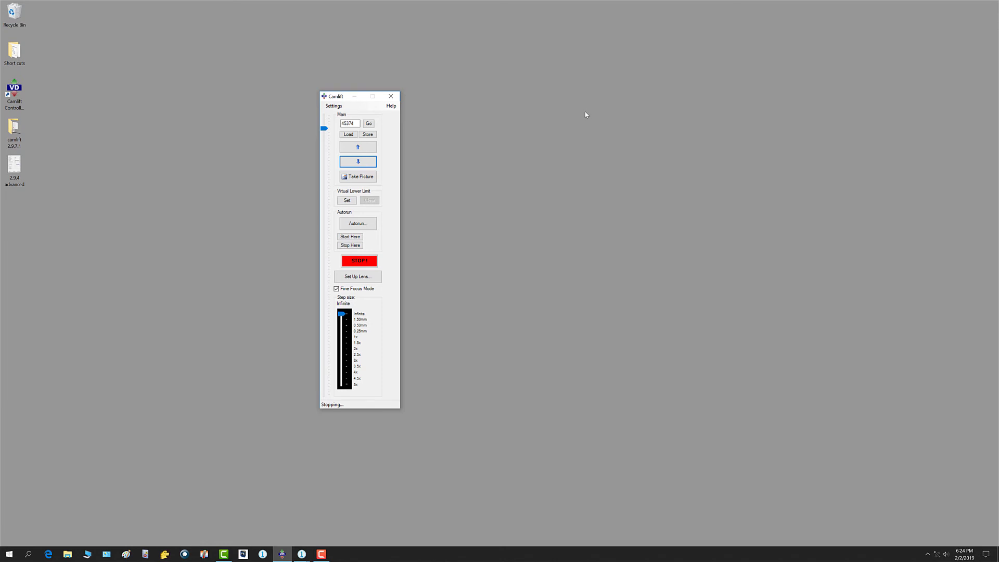
{"action": "left_click", "coordinate": [362, 224]}
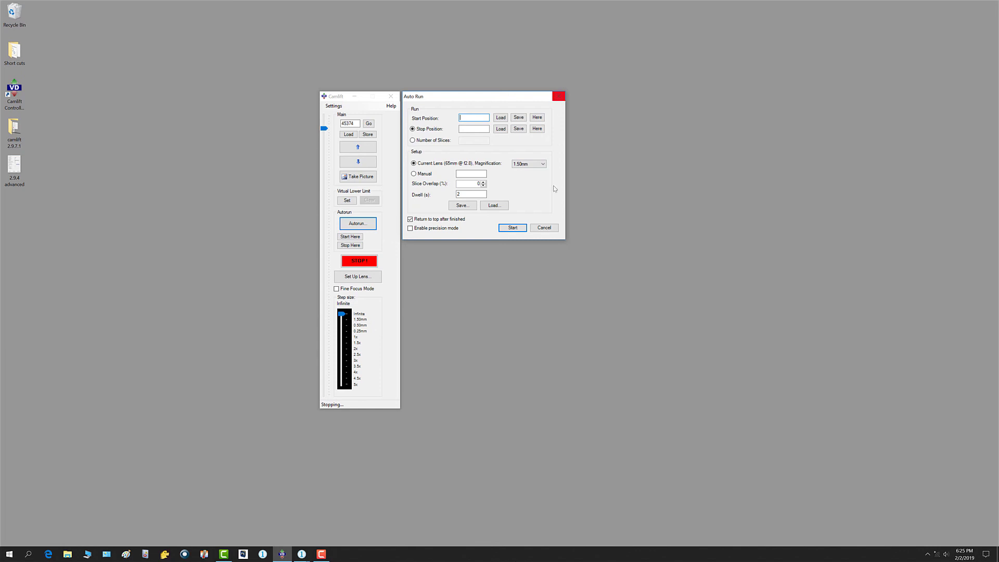
{"action": "left_click", "coordinate": [545, 229]}
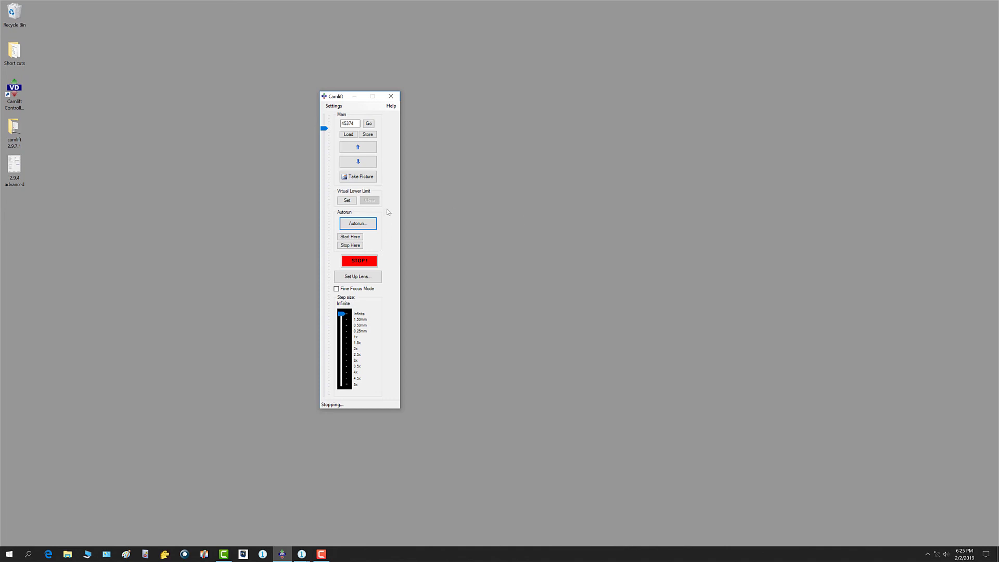
- Toggle Fine Focus Mode on and back off, and exit Camlift to shut down the lift
{"action": "left_click", "coordinate": [337, 290]}
{"action": "left_click", "coordinate": [337, 290]}
{"action": "left_click", "coordinate": [391, 96]}
{"action": "left_click", "coordinate": [484, 304]}
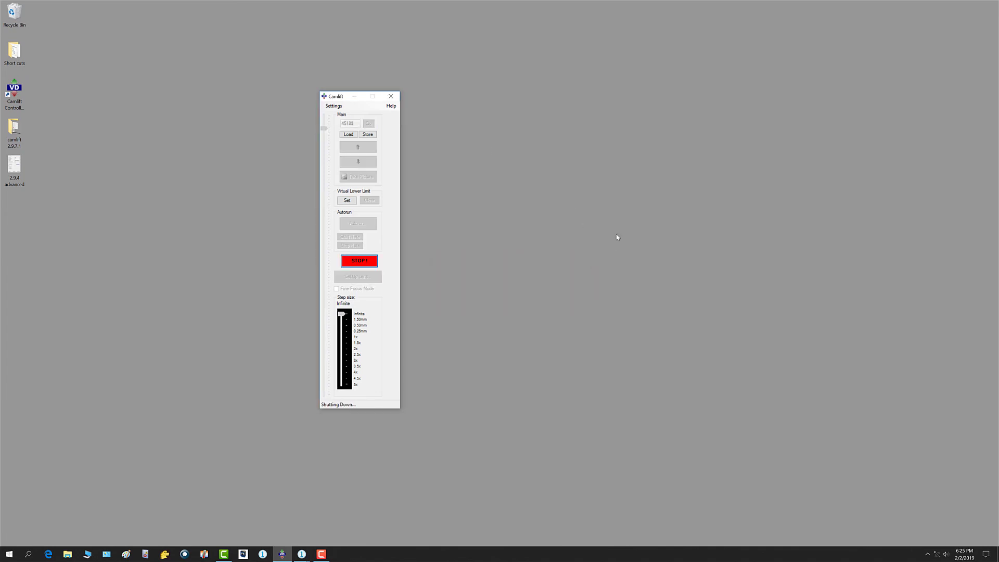